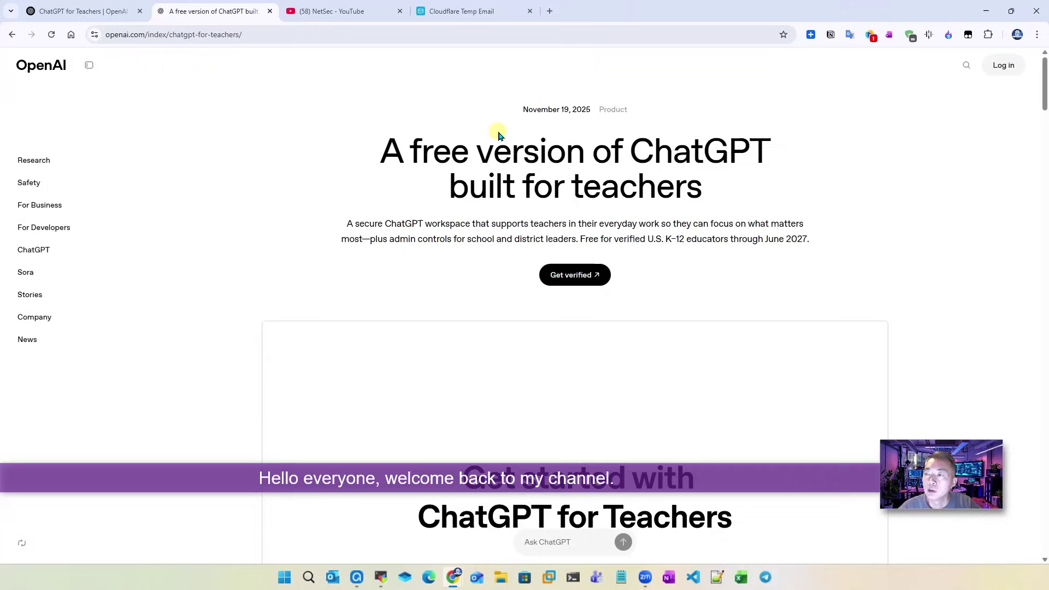
Step: Highlight 'ChatGPT' and 'for teachers' in the headline, then switch to NetSec's YouTube results for Free
{"action": "left_click_drag", "start_coordinate": [635, 151], "coordinate": [769, 149]}
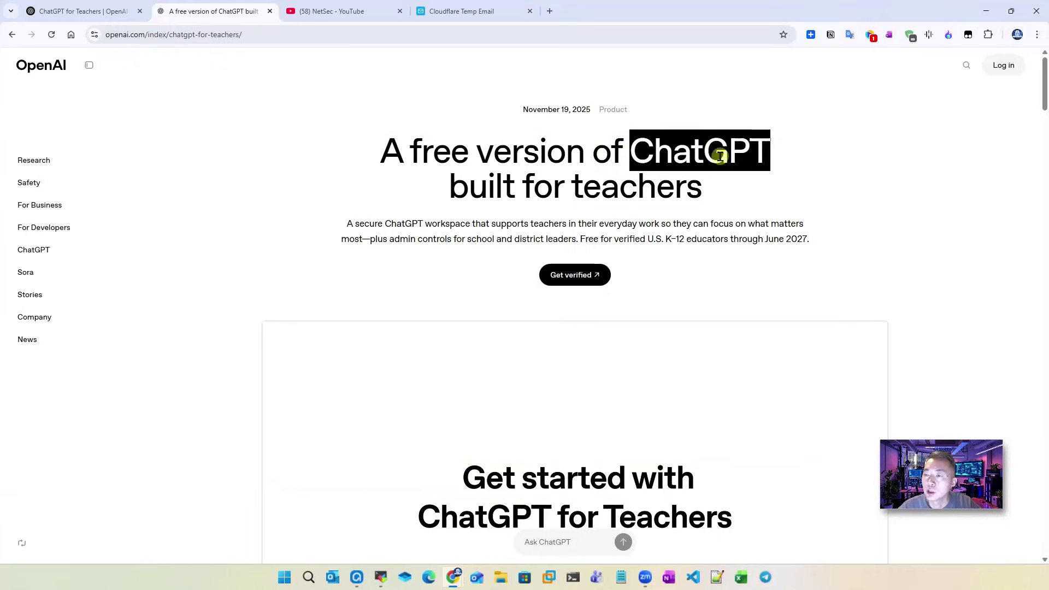
{"action": "left_click_drag", "start_coordinate": [517, 186], "coordinate": [699, 195]}
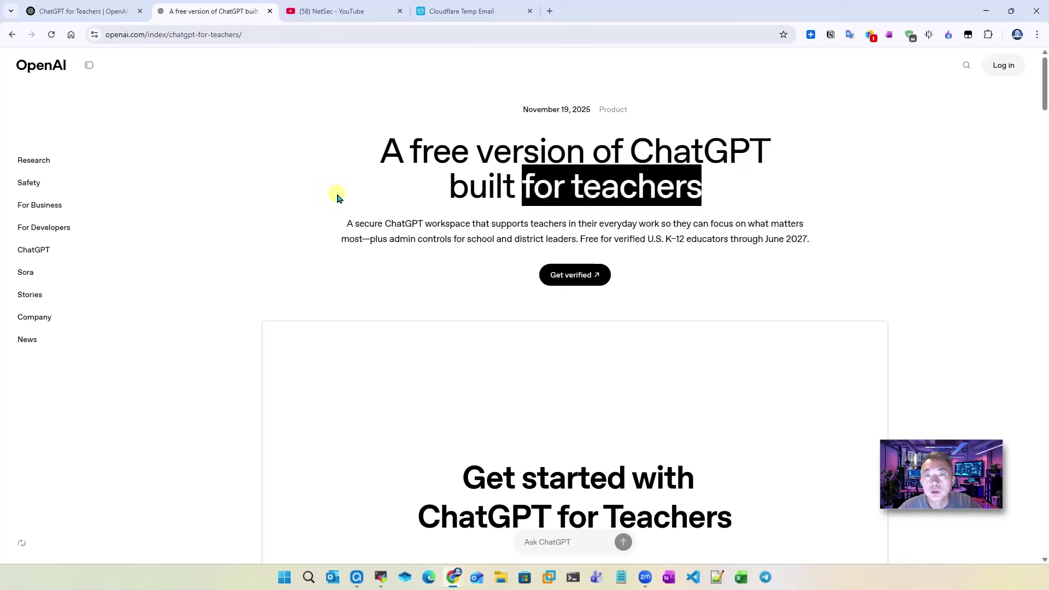
{"action": "left_click", "coordinate": [323, 11]}
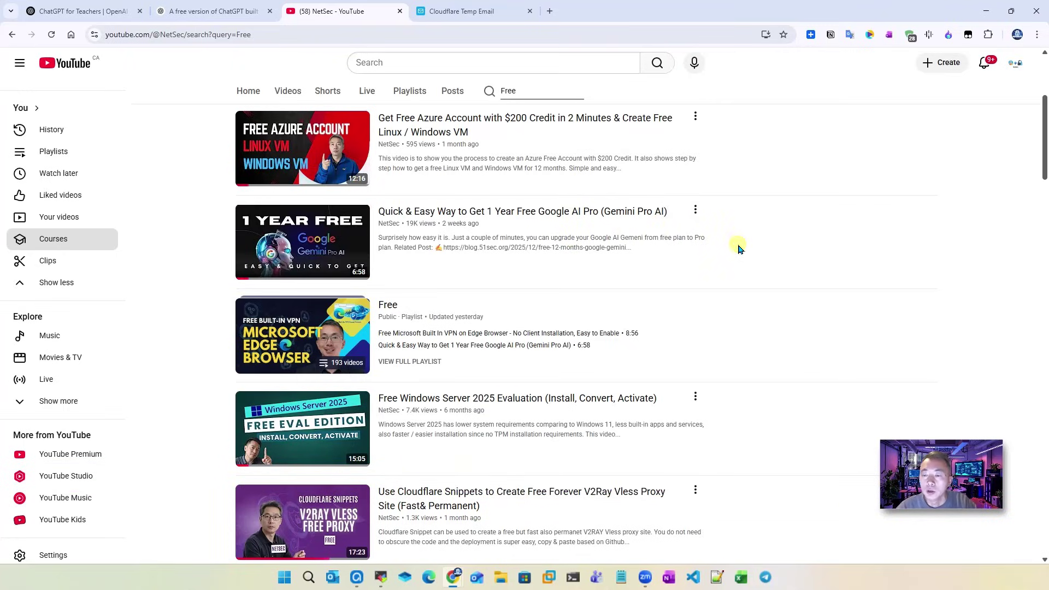
{"action": "scroll", "coordinate": [737, 254], "scroll_direction": "down", "scroll_amount": 7}
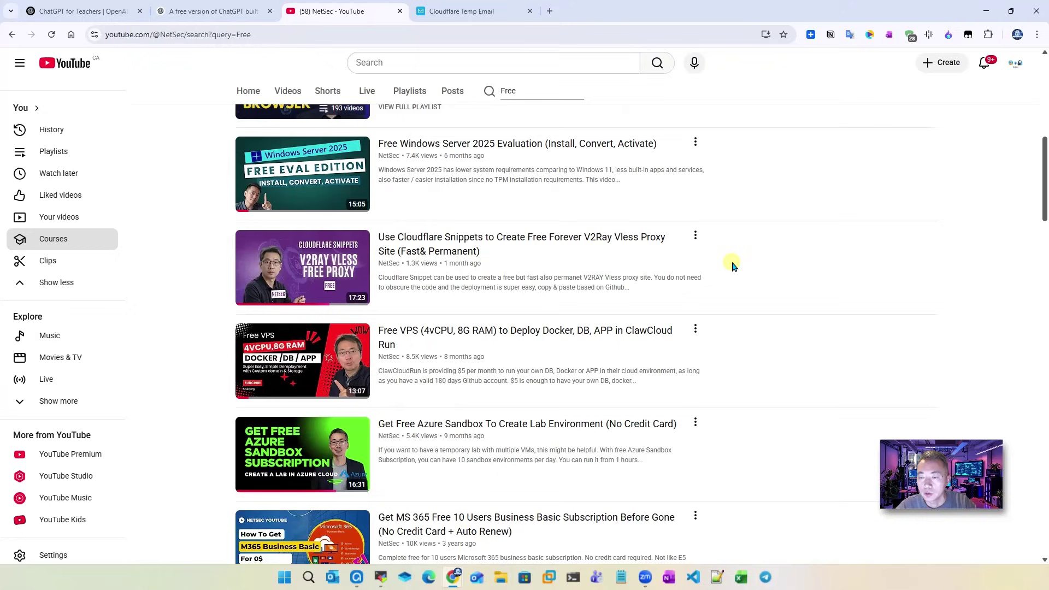
{"action": "scroll", "coordinate": [734, 267], "scroll_direction": "down", "scroll_amount": 2}
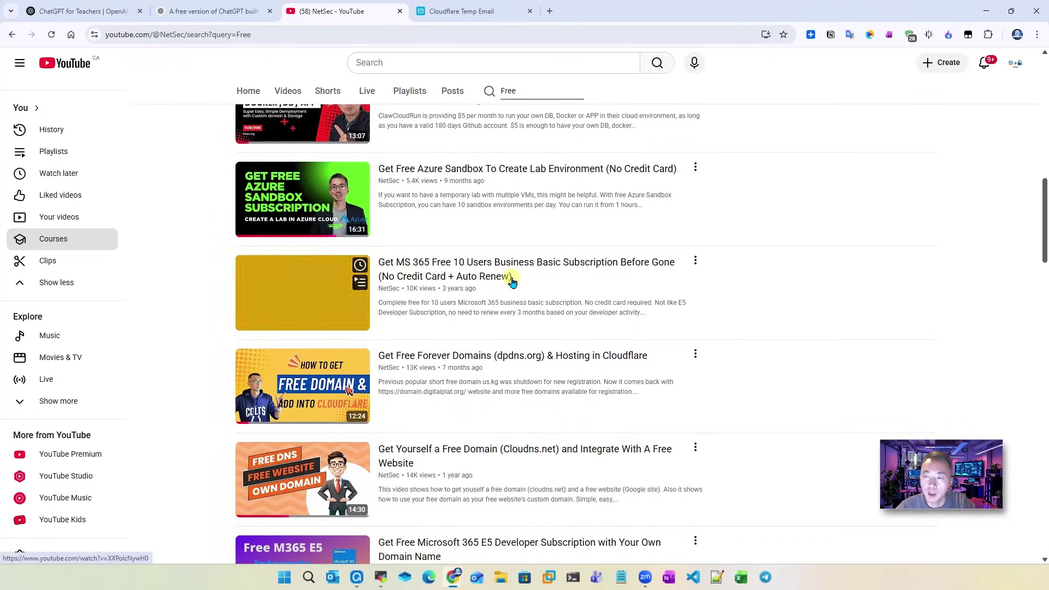
{"action": "scroll", "coordinate": [519, 289], "scroll_direction": "down", "scroll_amount": 4}
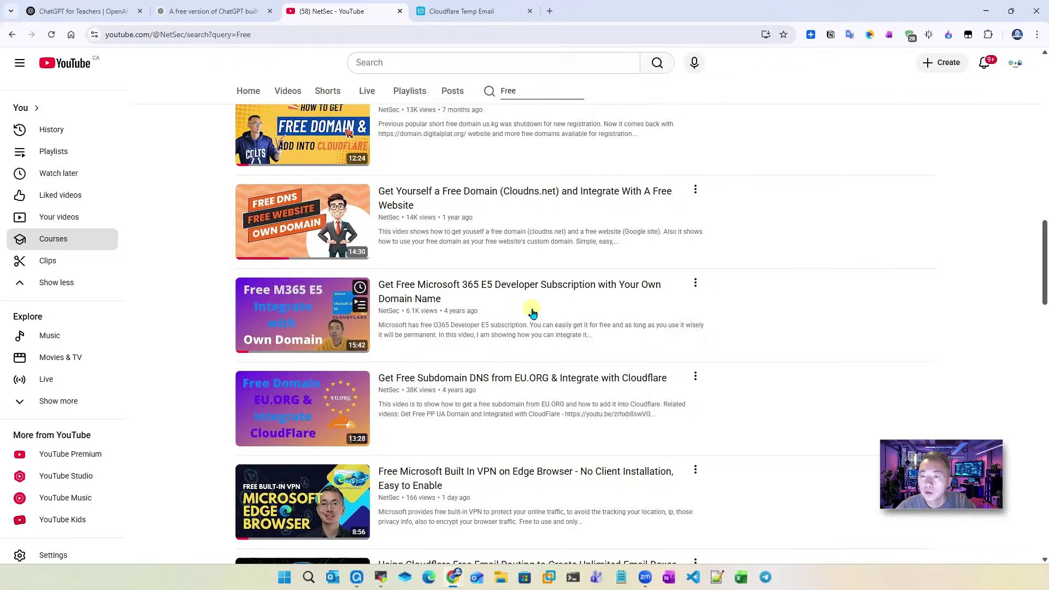
{"action": "scroll", "coordinate": [532, 312], "scroll_direction": "down", "scroll_amount": 4}
{"action": "scroll", "coordinate": [481, 287], "scroll_direction": "down", "scroll_amount": 2}
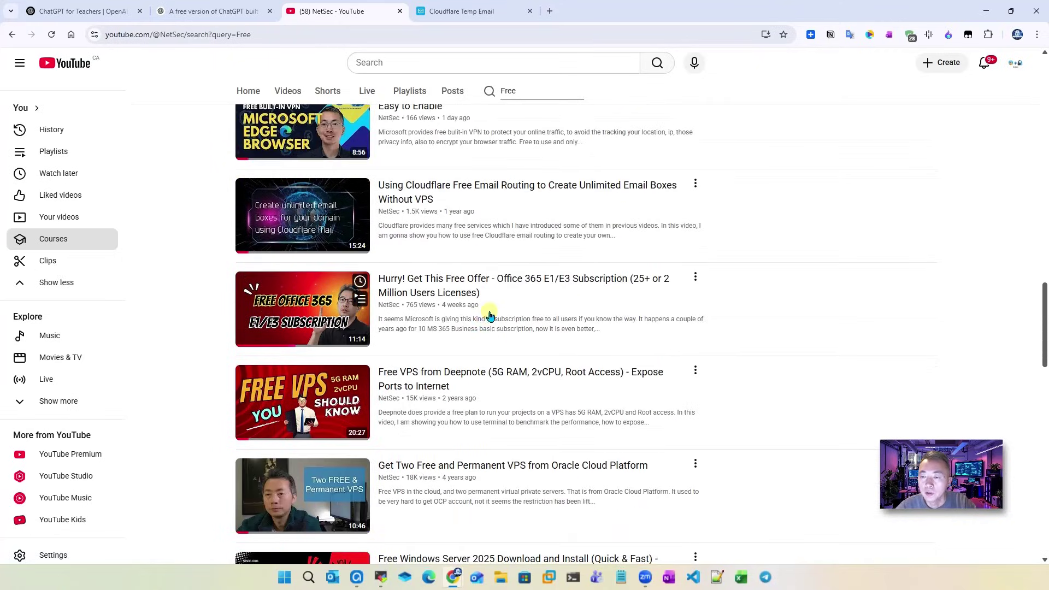
{"action": "scroll", "coordinate": [507, 412], "scroll_direction": "down", "scroll_amount": 4}
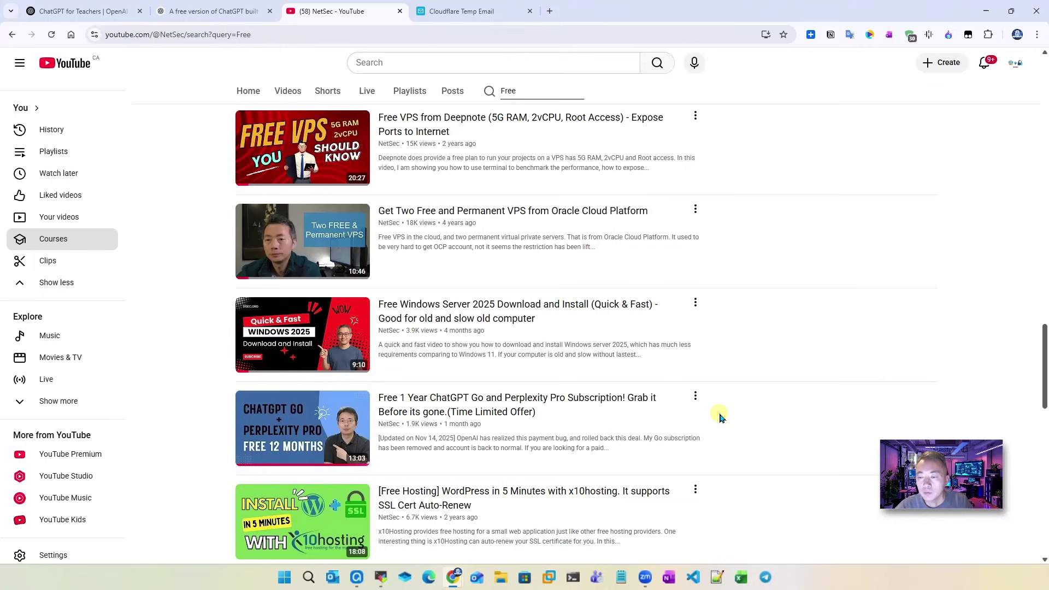
{"action": "scroll", "coordinate": [720, 417], "scroll_direction": "up", "scroll_amount": 20}
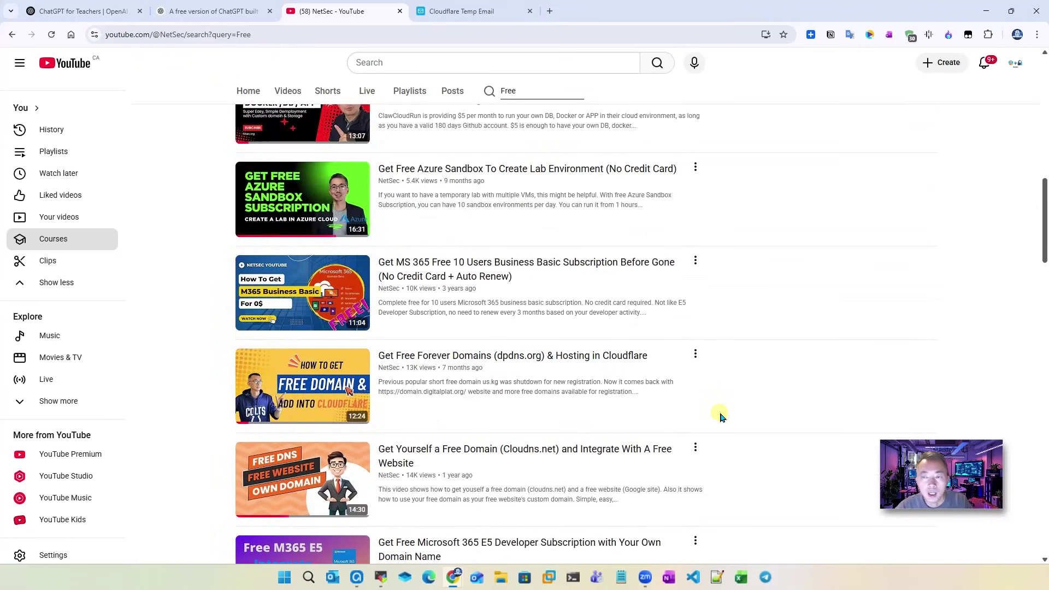
{"action": "scroll", "coordinate": [720, 415], "scroll_direction": "up", "scroll_amount": 7}
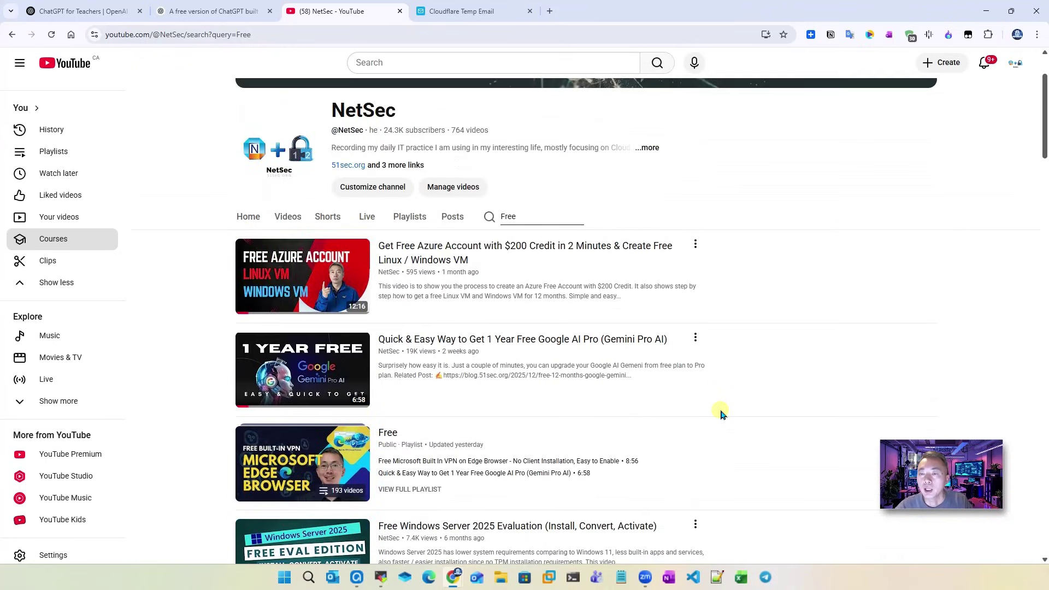
Step: On the teachers announcement, highlight 'educators' and 'June 2027', then switch to the help article
{"action": "left_click", "coordinate": [219, 11]}
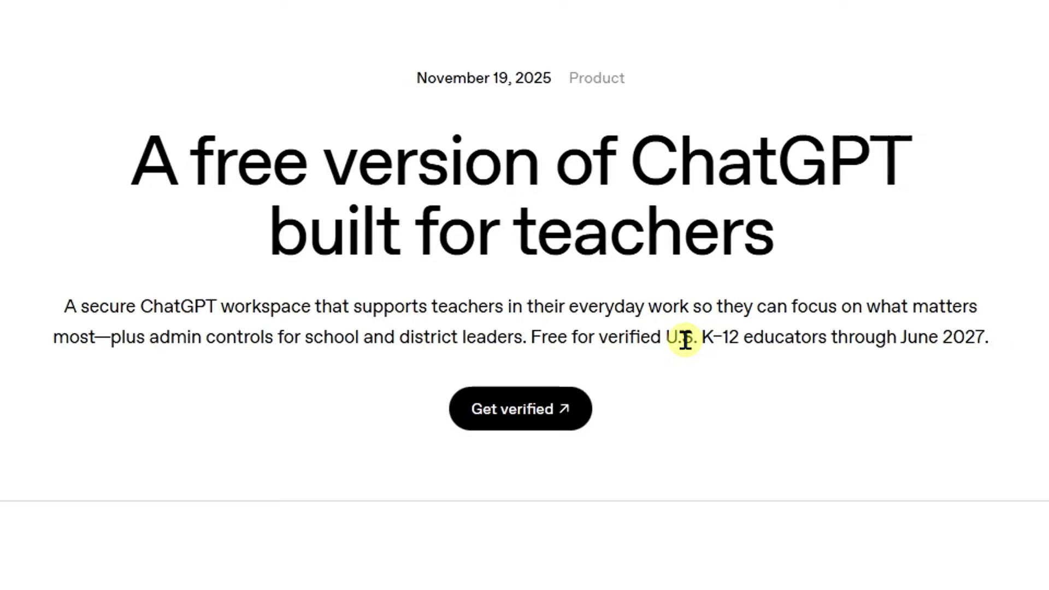
{"action": "left_click_drag", "start_coordinate": [738, 340], "coordinate": [825, 340]}
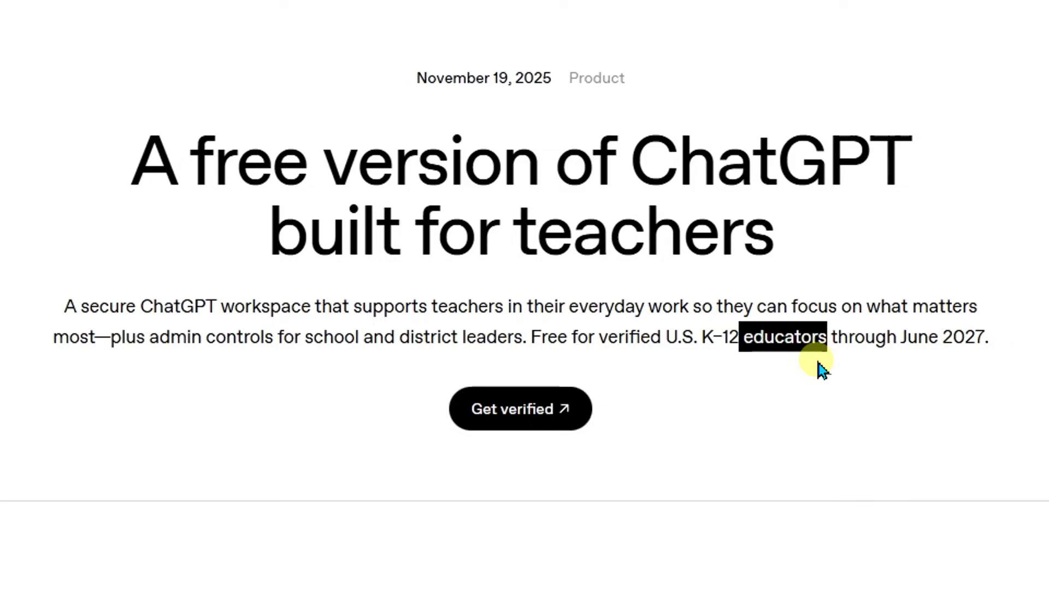
{"action": "left_click_drag", "start_coordinate": [896, 336], "coordinate": [997, 342]}
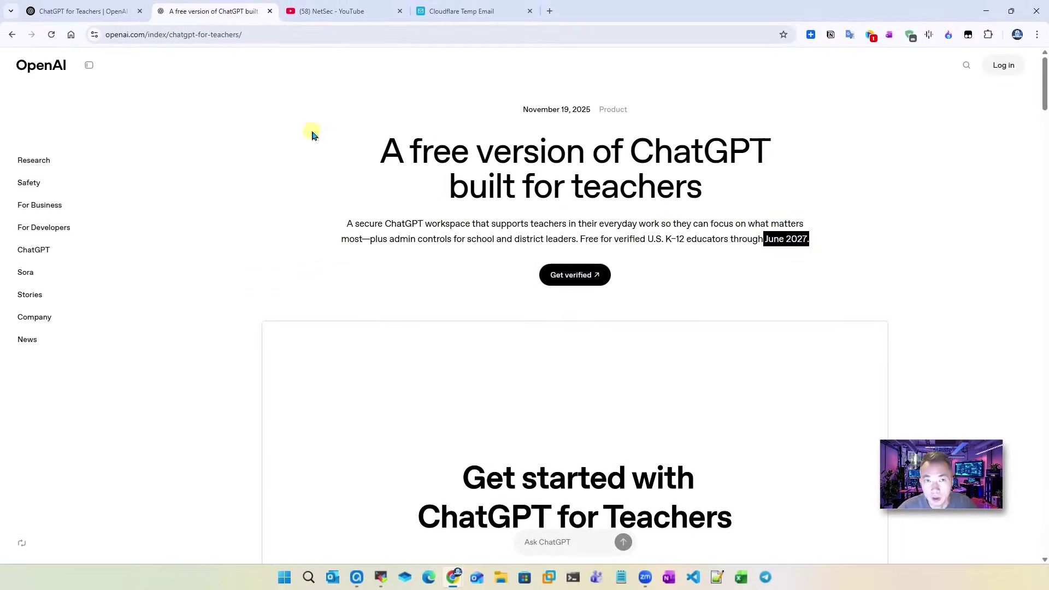
{"action": "left_click", "coordinate": [82, 11]}
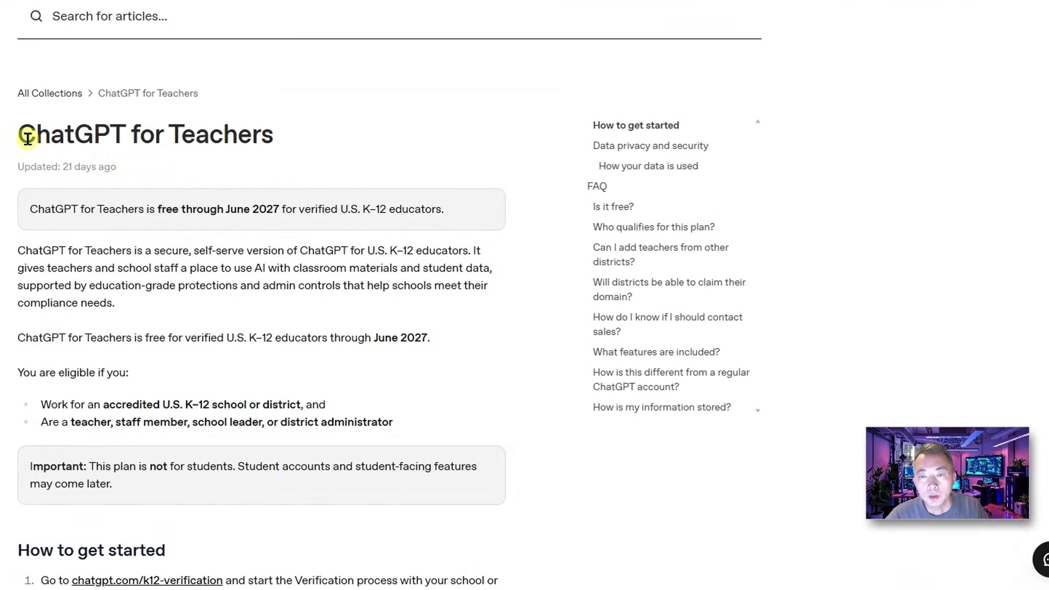
{"action": "left_click_drag", "start_coordinate": [28, 139], "coordinate": [289, 139]}
{"action": "scroll", "coordinate": [255, 257], "scroll_direction": "down", "scroll_amount": 5}
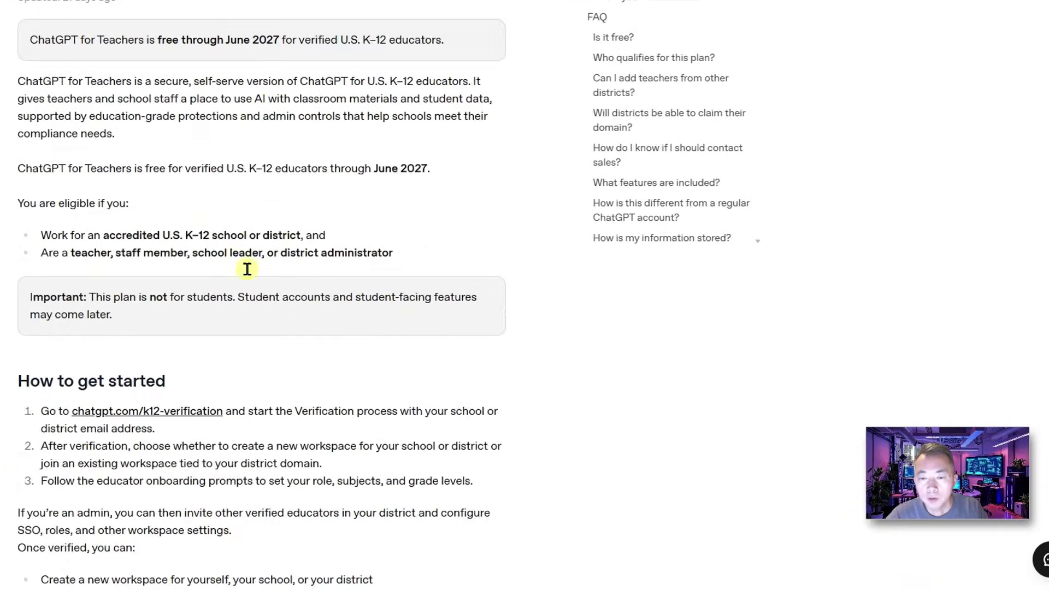
{"action": "triple_click", "coordinate": [34, 208]}
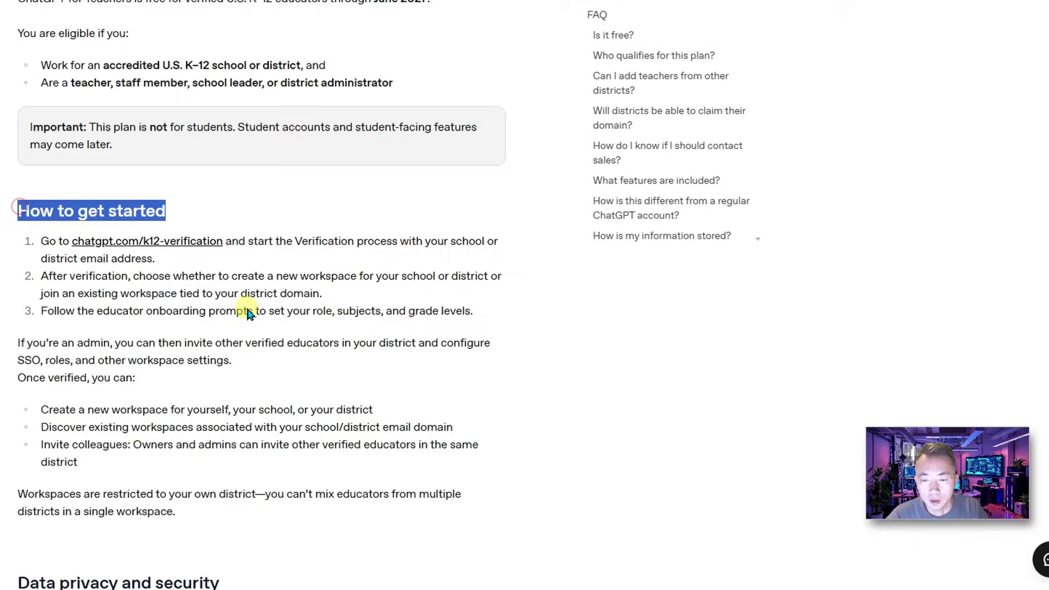
{"action": "scroll", "coordinate": [254, 322], "scroll_direction": "down", "scroll_amount": 12}
{"action": "left_click_drag", "start_coordinate": [20, 38], "coordinate": [202, 53]}
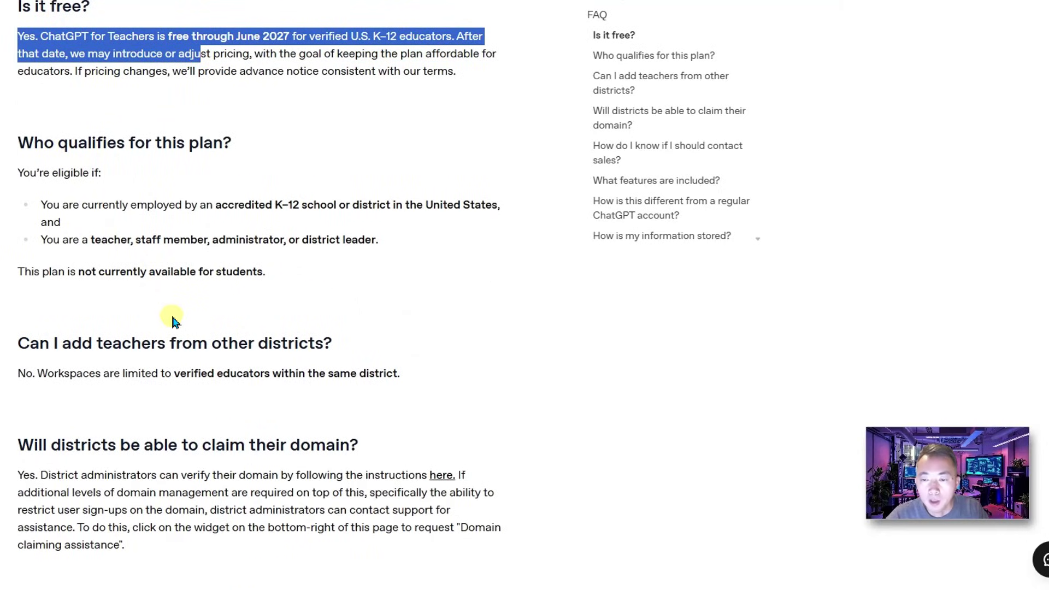
{"action": "scroll", "coordinate": [173, 317], "scroll_direction": "down", "scroll_amount": 3}
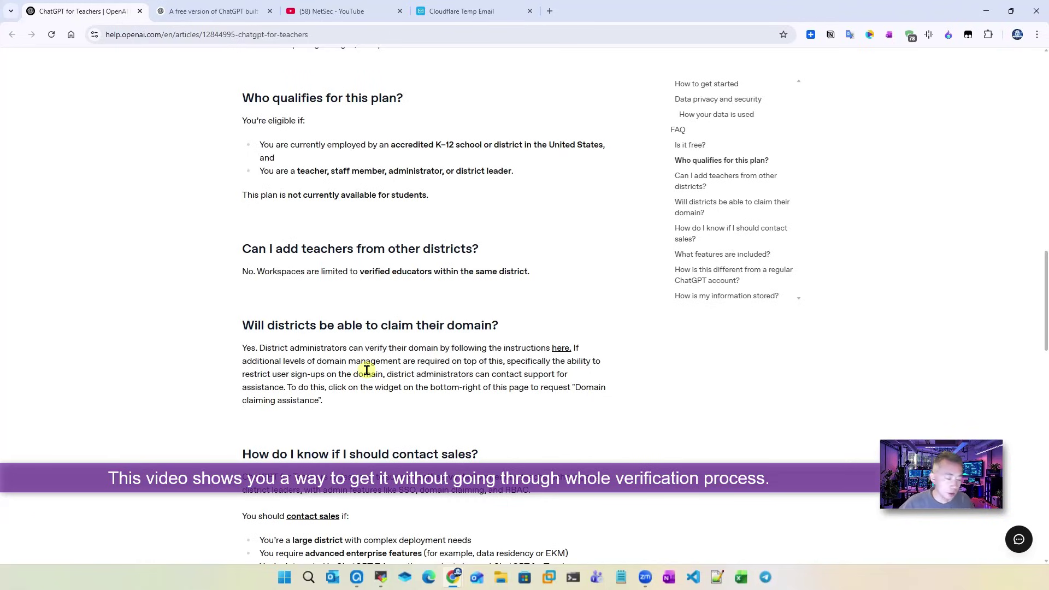
{"action": "scroll", "coordinate": [366, 370], "scroll_direction": "down", "scroll_amount": 7}
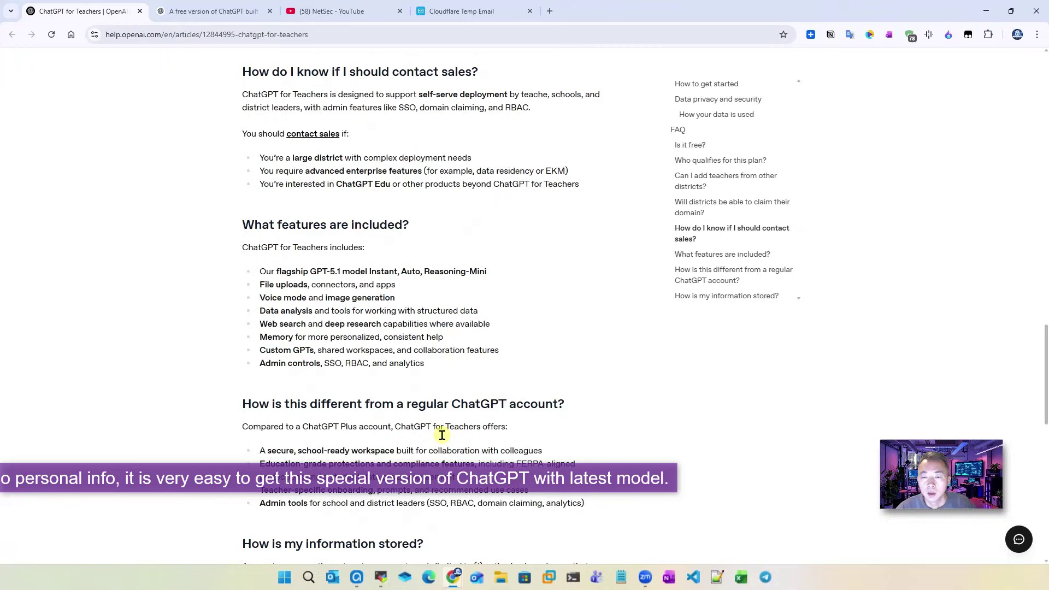
{"action": "left_click_drag", "start_coordinate": [276, 277], "coordinate": [425, 365]}
{"action": "left_click", "coordinate": [285, 273]}
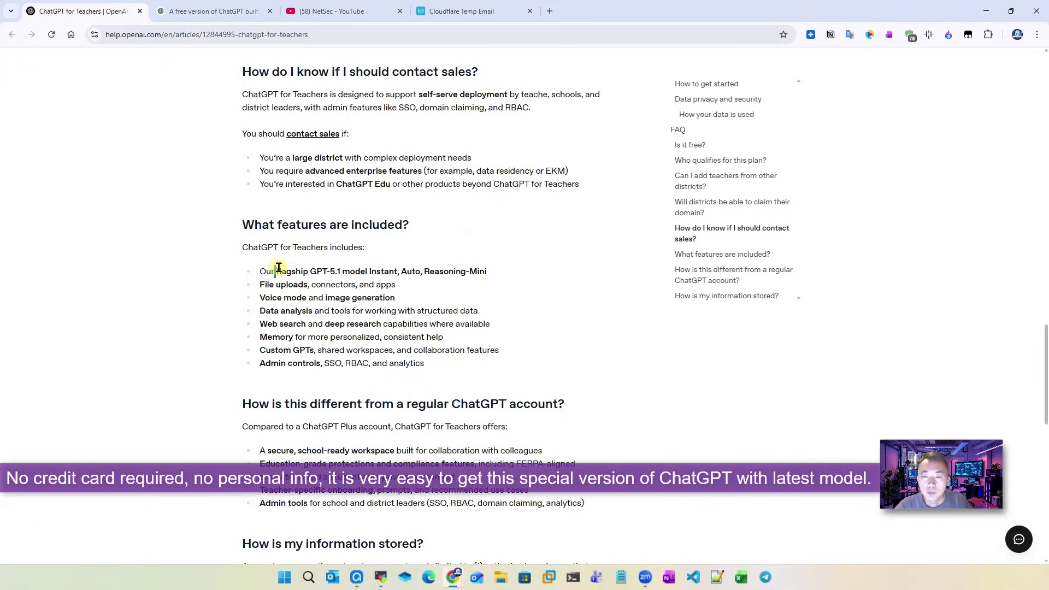
{"action": "left_click_drag", "start_coordinate": [276, 271], "coordinate": [341, 271]}
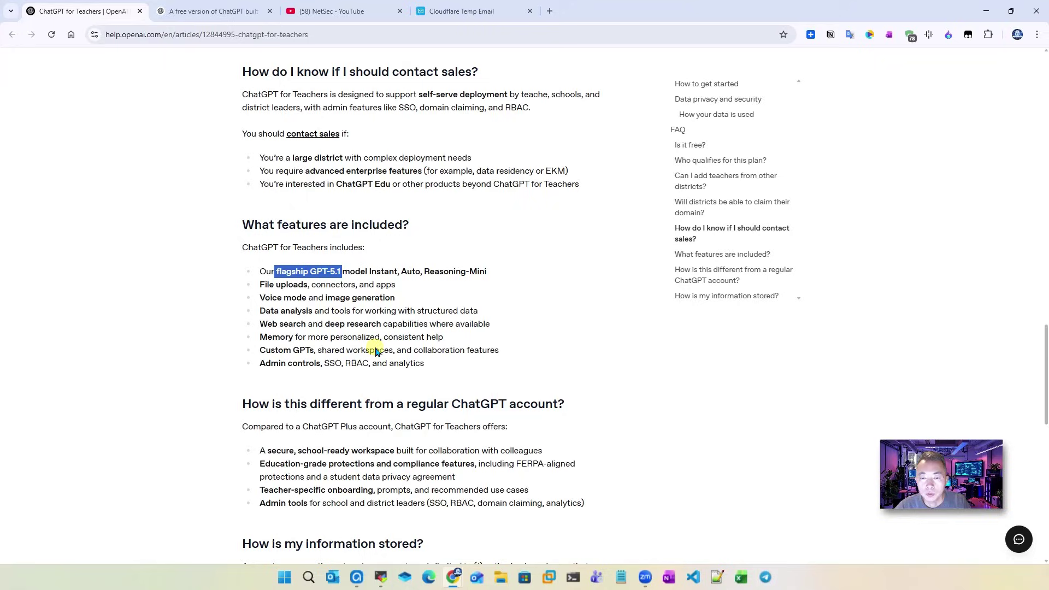
{"action": "left_click_drag", "start_coordinate": [258, 284], "coordinate": [444, 369]}
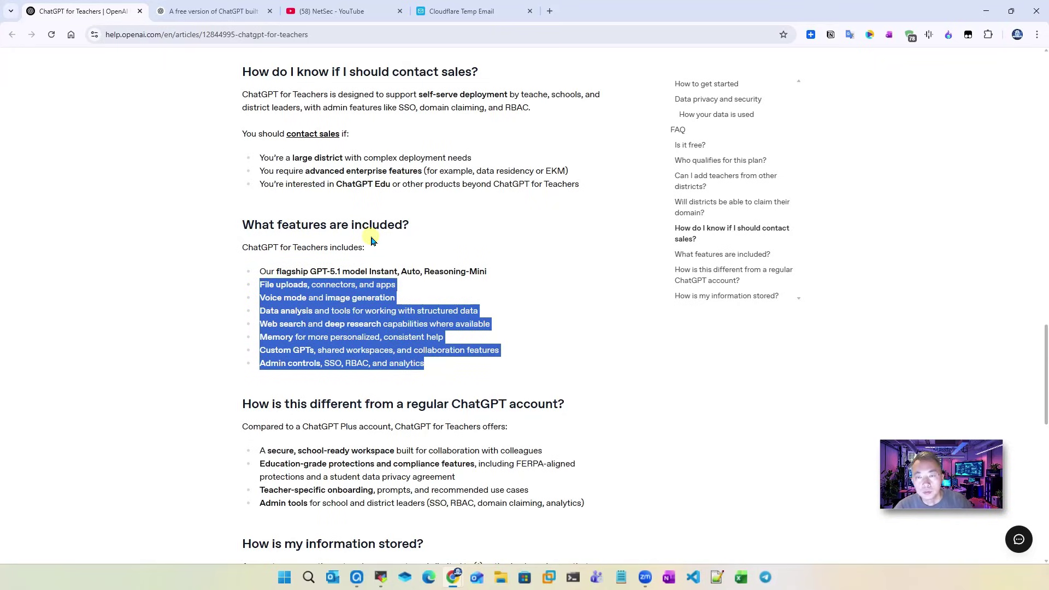
{"action": "scroll", "coordinate": [377, 245], "scroll_direction": "up", "scroll_amount": 20}
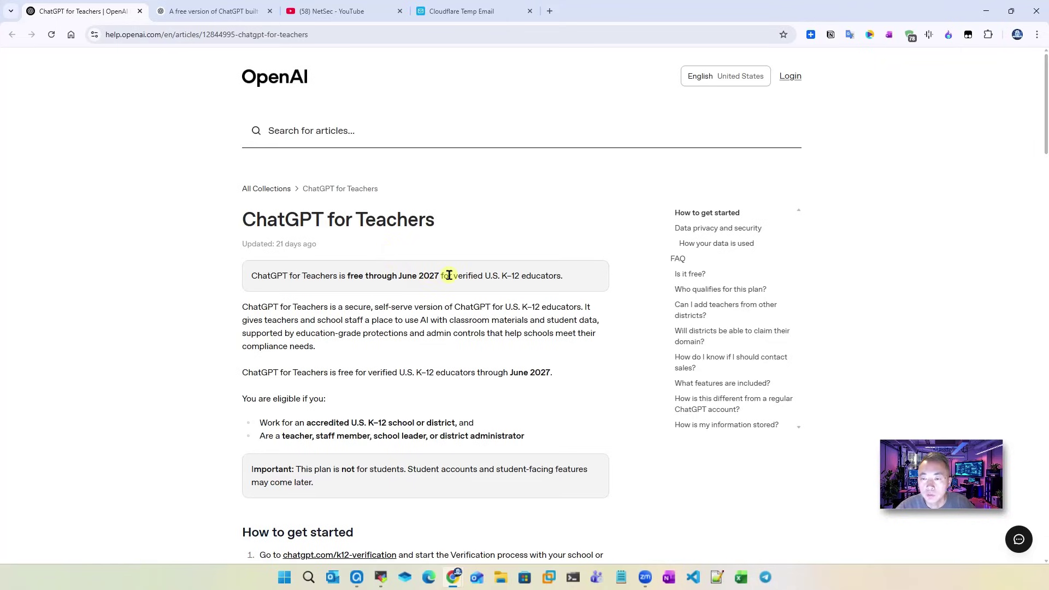
{"action": "left_click_drag", "start_coordinate": [449, 275], "coordinate": [350, 275]}
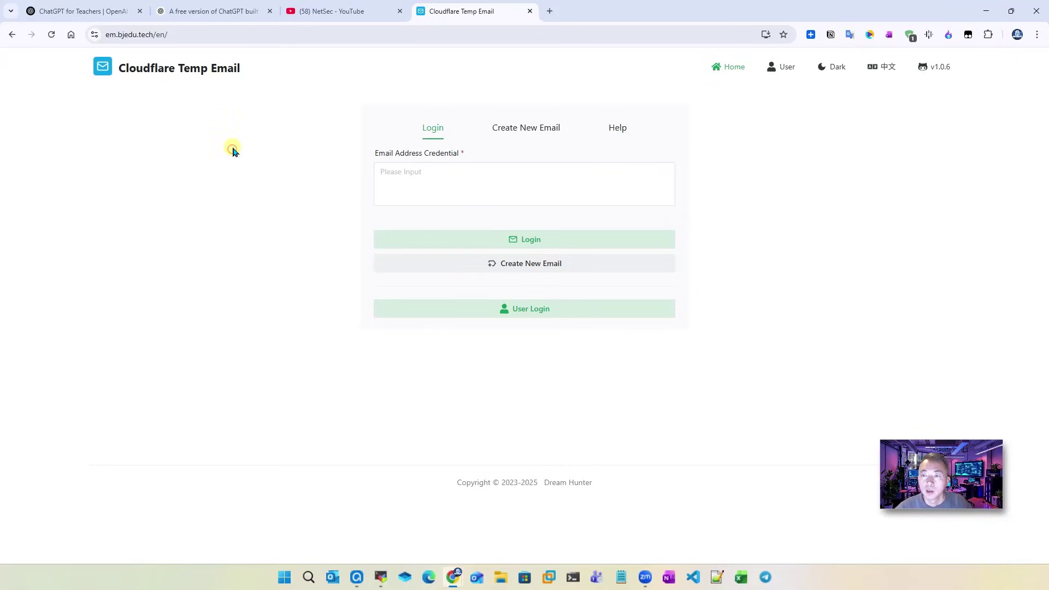
Step: Dismiss the address-bar suggestions and bring up Cloudflare Temp Email's Create New Email form
{"action": "left_click", "coordinate": [185, 34]}
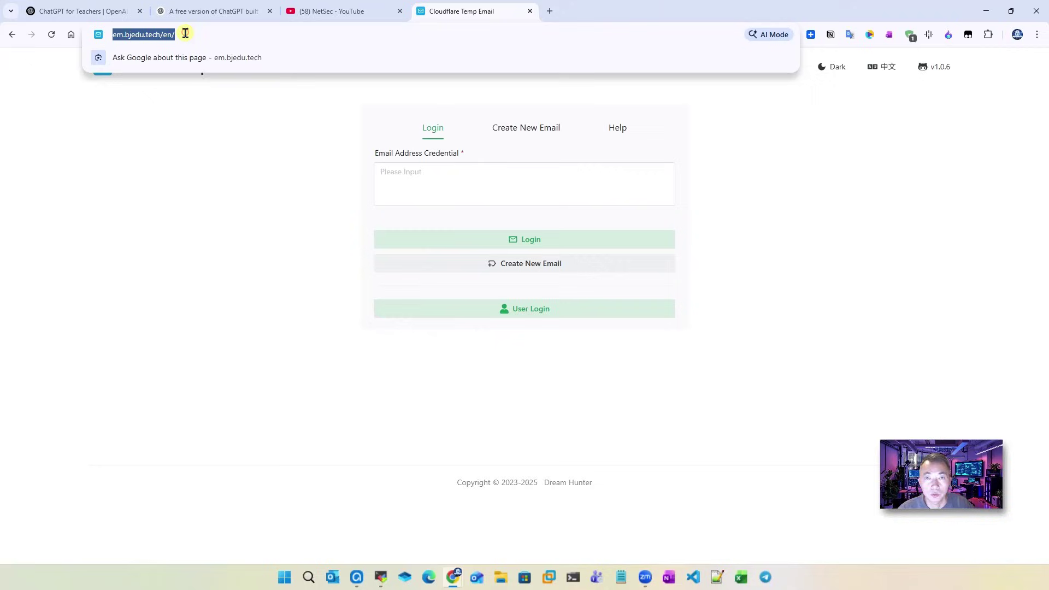
{"action": "left_click", "coordinate": [816, 176]}
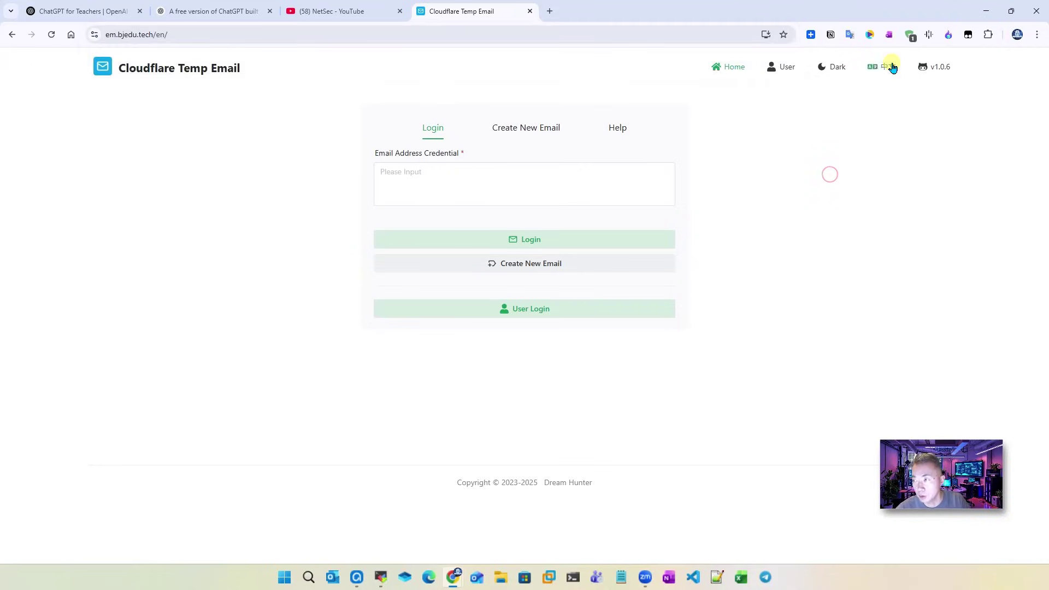
{"action": "left_click", "coordinate": [173, 34]}
{"action": "left_click", "coordinate": [195, 34]}
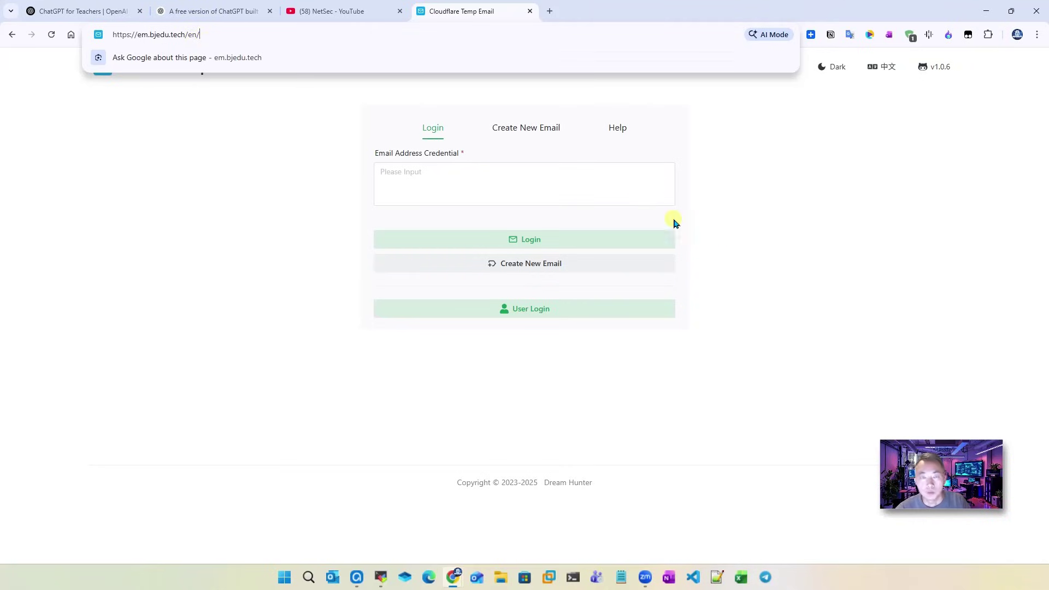
{"action": "left_click", "coordinate": [743, 233]}
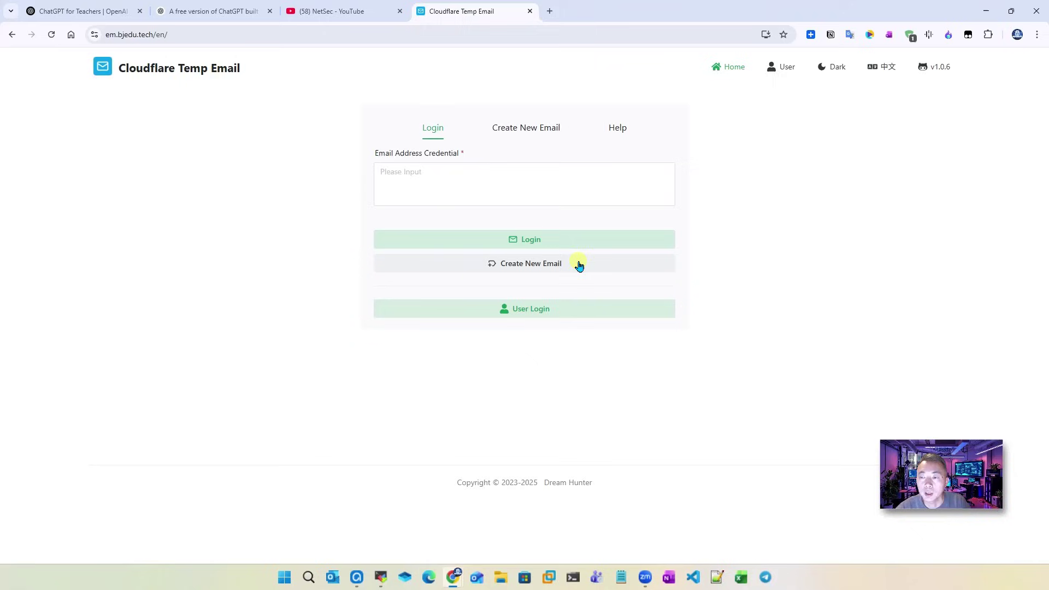
{"action": "left_click", "coordinate": [528, 131]}
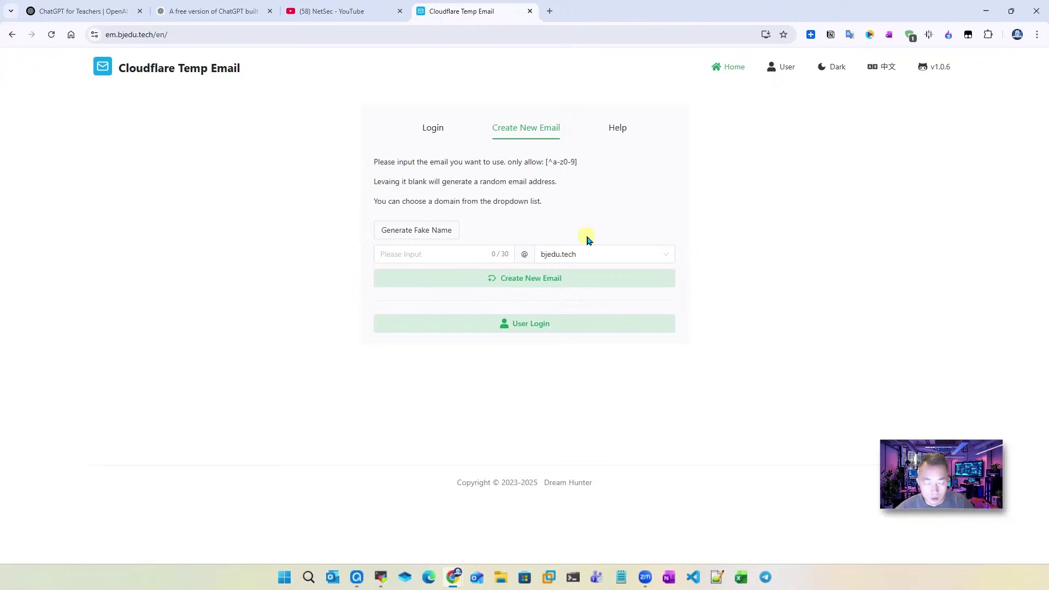
Step: Choose the erzi.me domain, enter a name for the address, and create it
{"action": "left_click", "coordinate": [587, 262]}
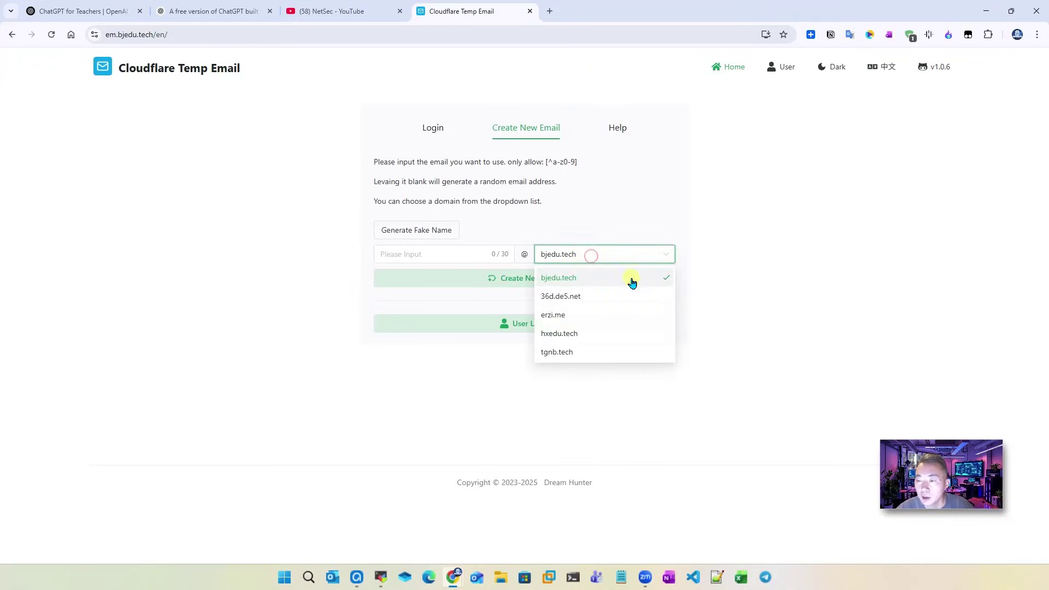
{"action": "left_click", "coordinate": [568, 315]}
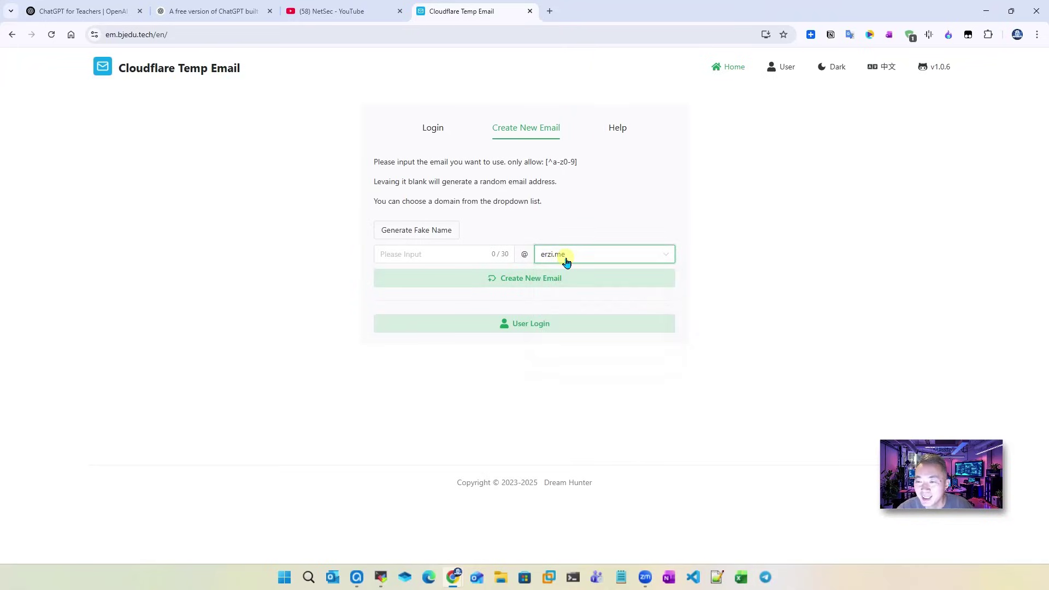
{"action": "left_click", "coordinate": [444, 254]}
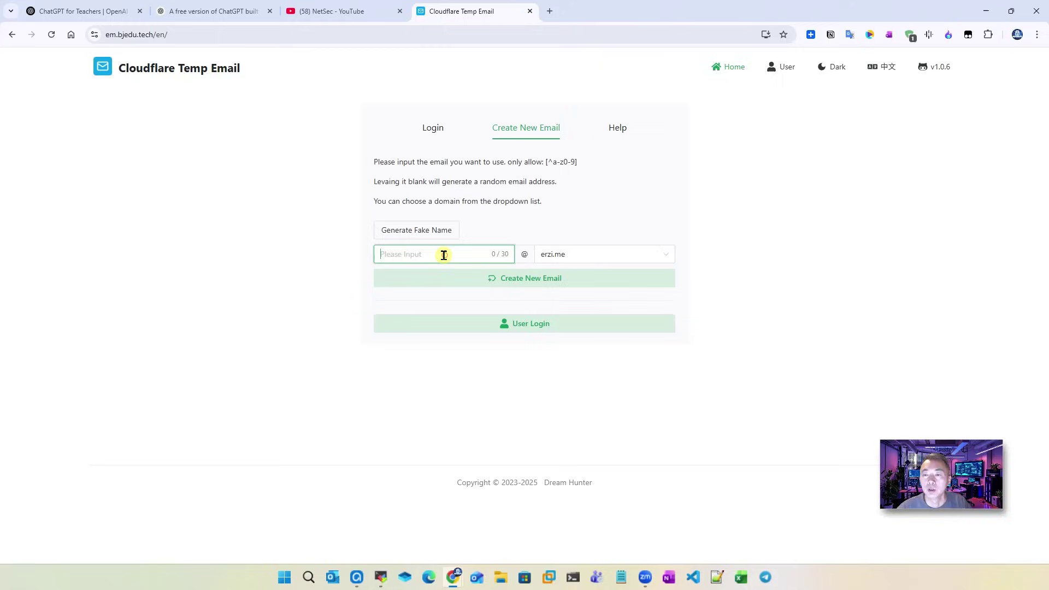
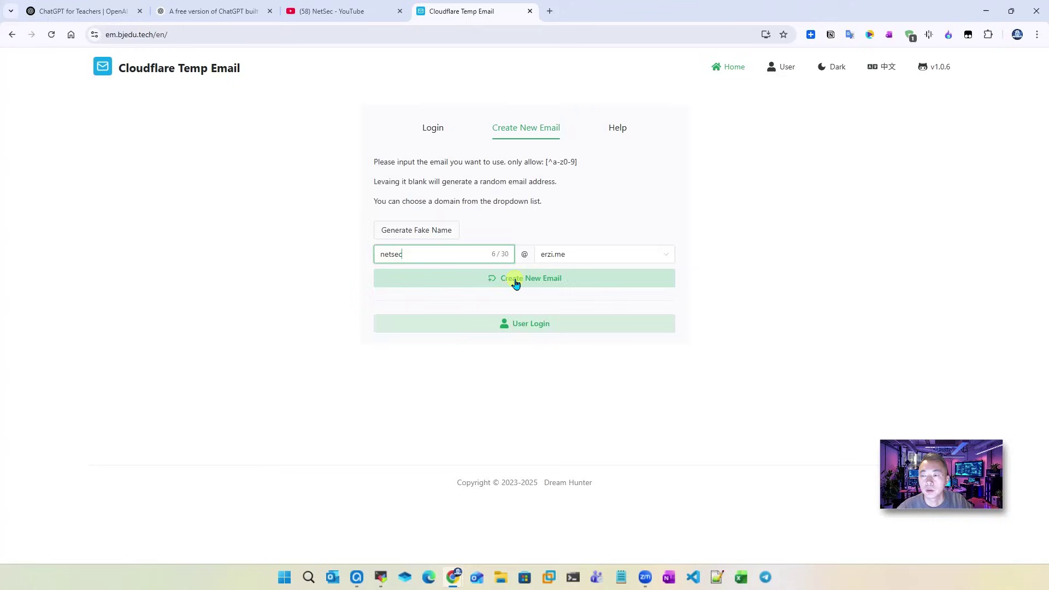
{"action": "left_click", "coordinate": [512, 279]}
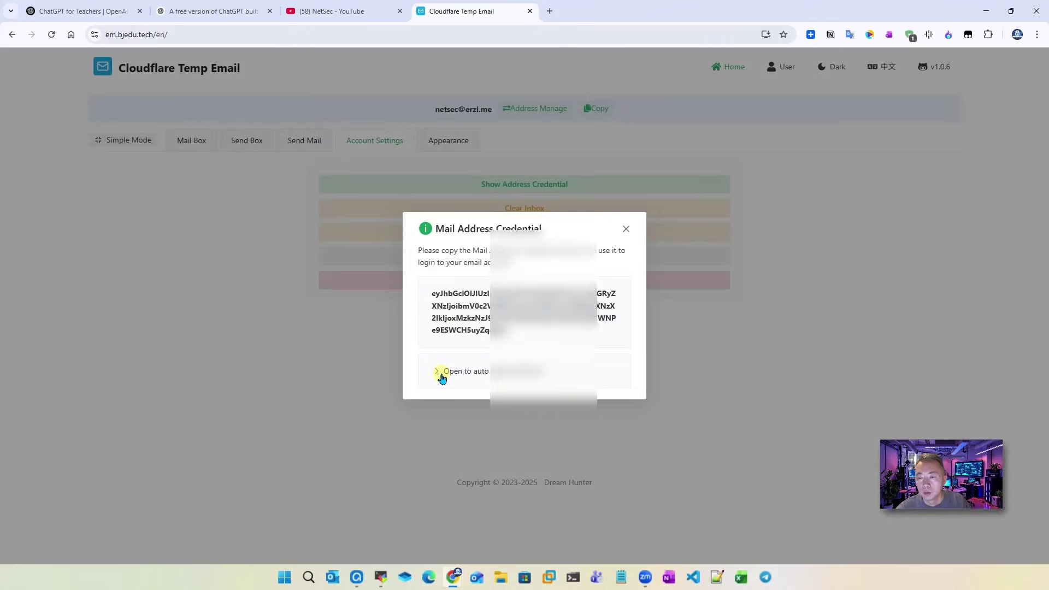
Step: Copy the credential token and auto-login link and paste them into a new Notepad note
{"action": "left_click", "coordinate": [439, 372]}
{"action": "left_click_drag", "start_coordinate": [432, 238], "coordinate": [538, 422]}
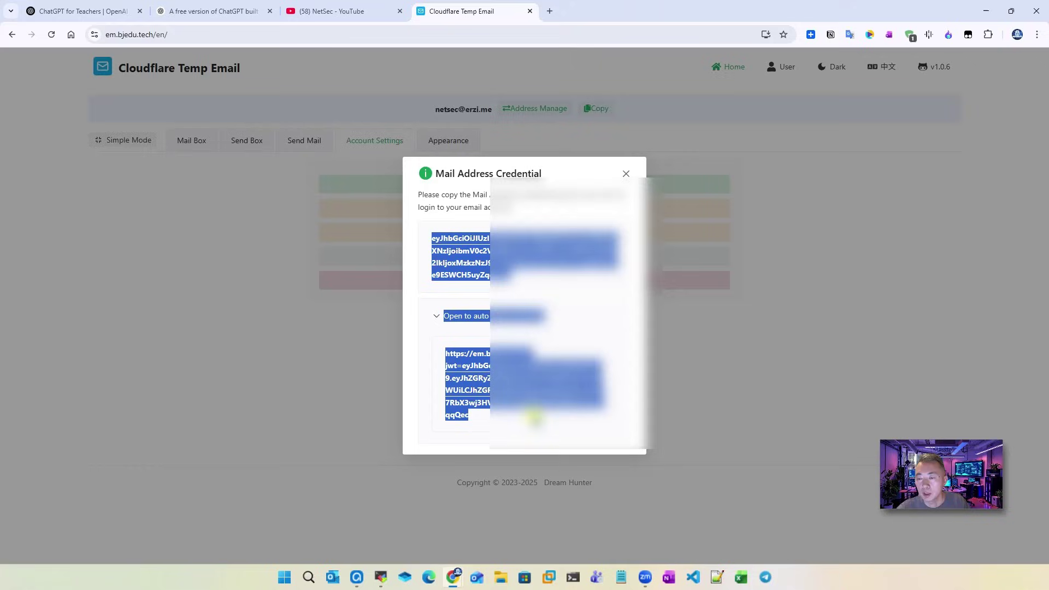
{"action": "right_click", "coordinate": [501, 250]}
{"action": "left_click", "coordinate": [526, 263]}
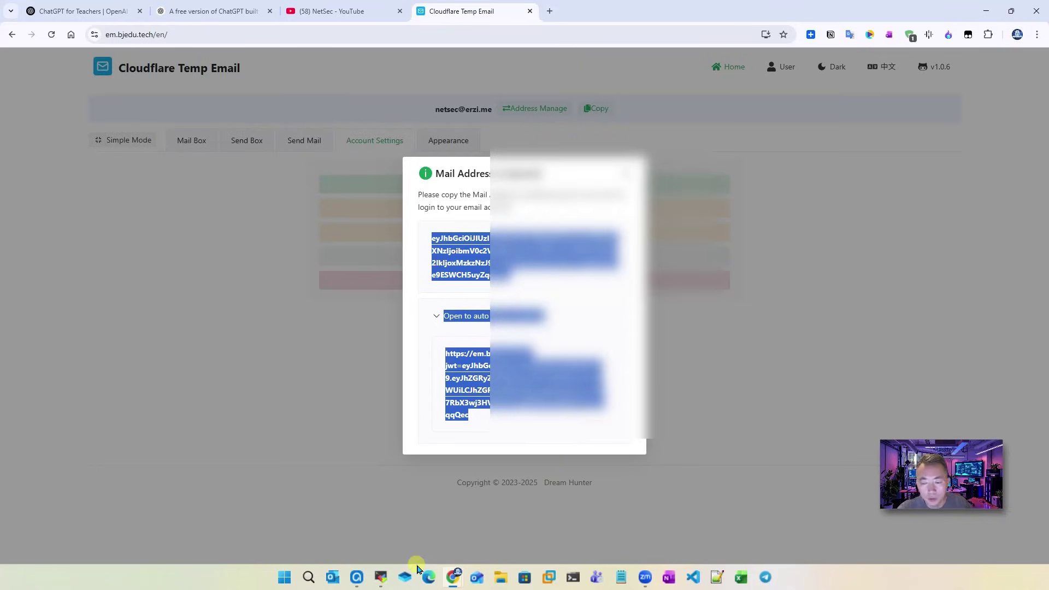
{"action": "left_click", "coordinate": [621, 577]}
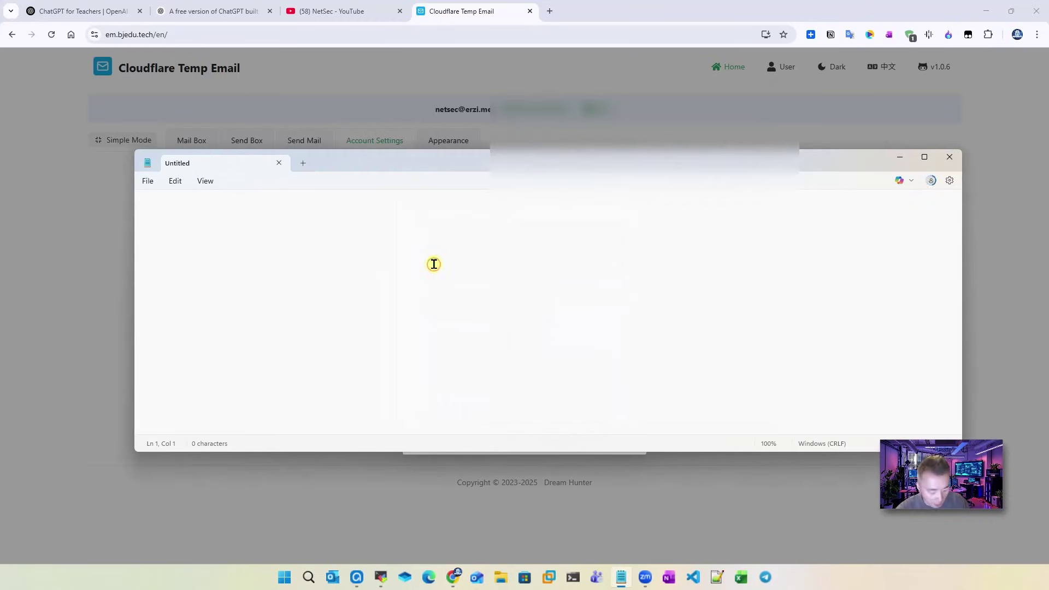
{"action": "key", "text": "ctrl+v"}
Step: Close the credential dialog, open the Mail Box tab, and select the new address
{"action": "left_click", "coordinate": [550, 140]}
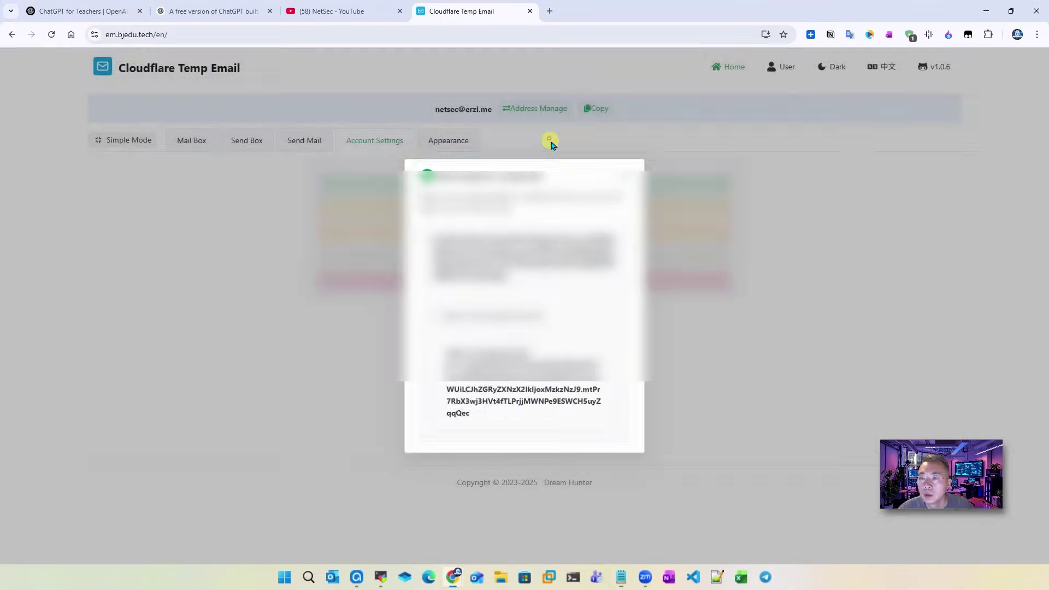
{"action": "left_click", "coordinate": [628, 172]}
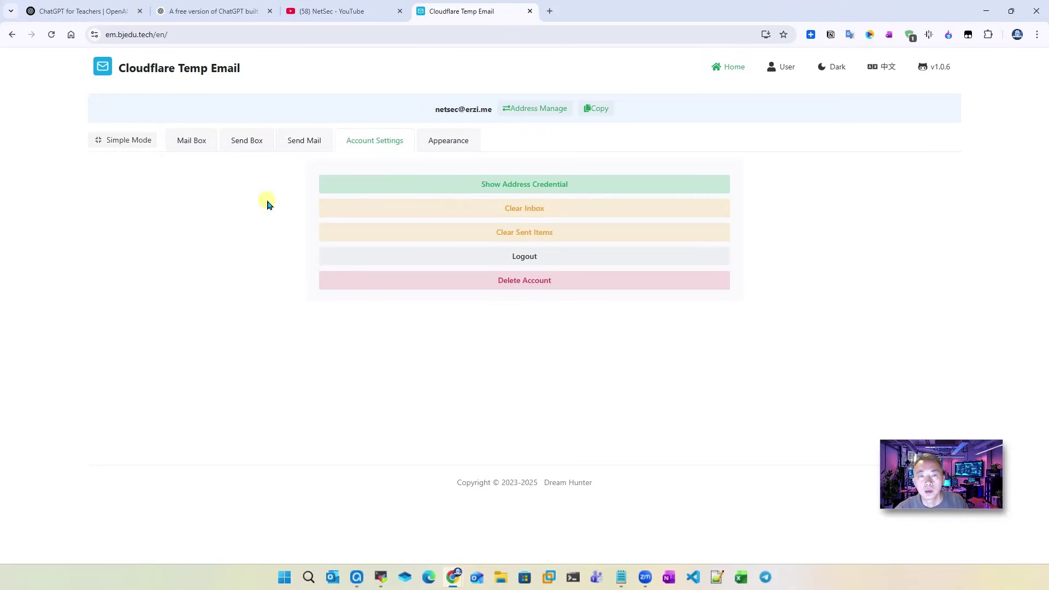
{"action": "left_click", "coordinate": [199, 147]}
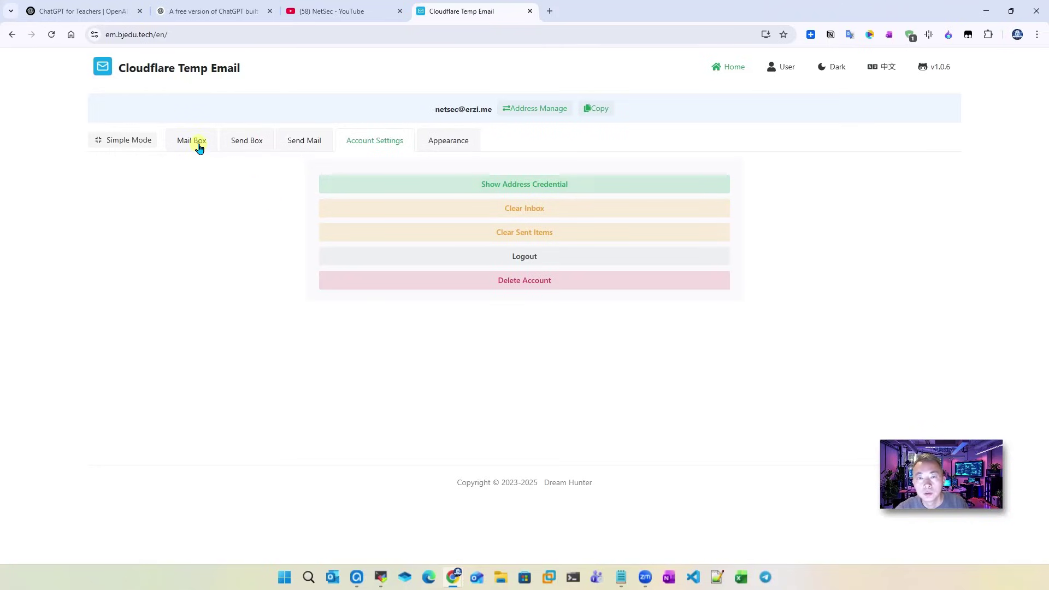
{"action": "triple_click", "coordinate": [433, 111]}
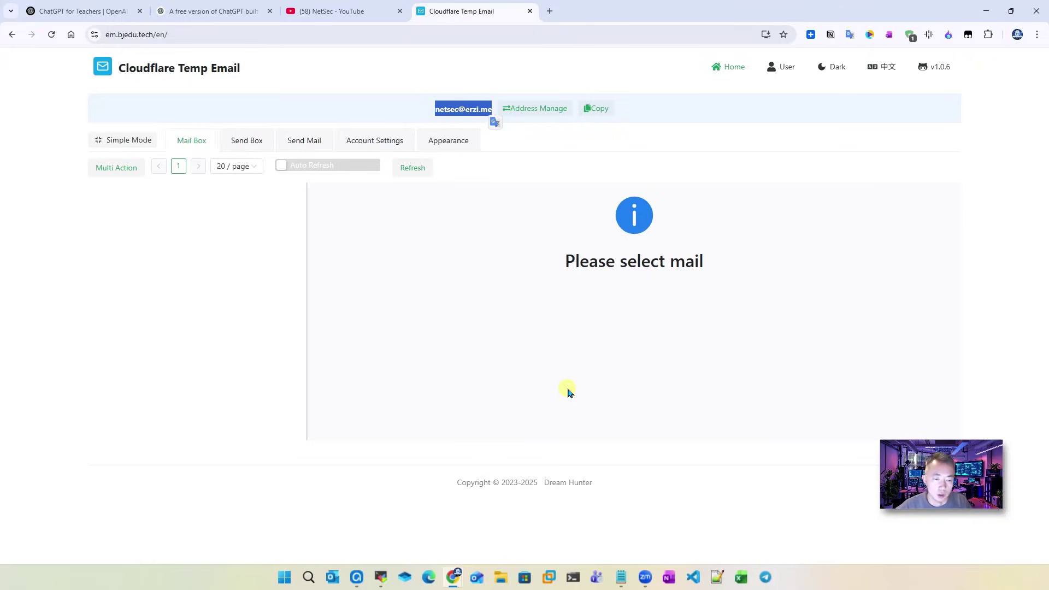
Step: Load chatgpt.com and choose 'Sign up for free'
{"action": "left_click", "coordinate": [334, 11]}
{"action": "type", "text": "chatgpt.com"}
{"action": "key", "text": "Return"}
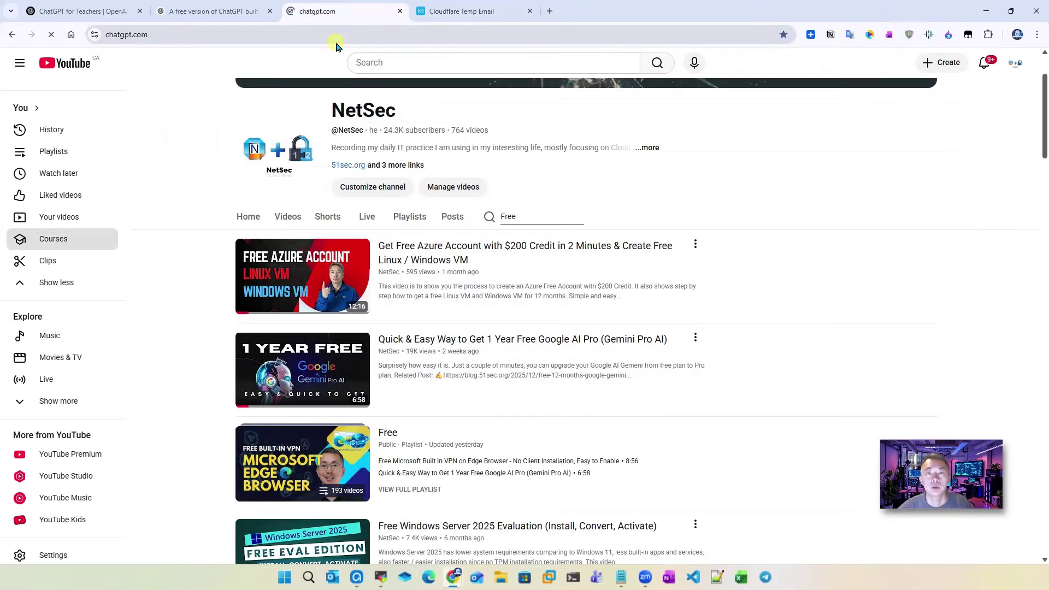
{"action": "left_click", "coordinate": [514, 331]}
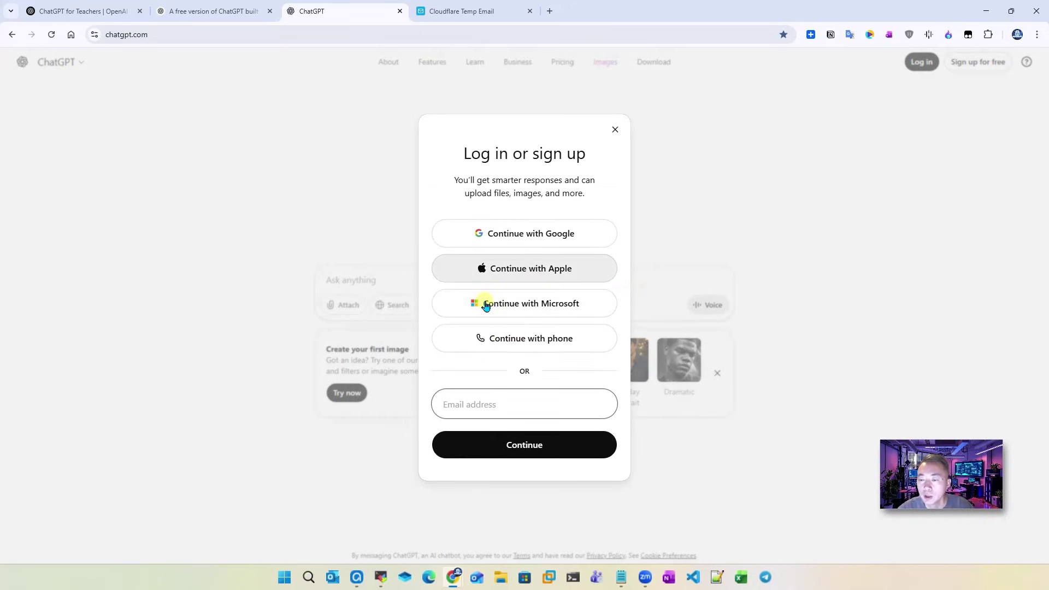
Step: Enter the new erzi.me temp address as the sign-up email and continue
{"action": "left_click", "coordinate": [481, 403]}
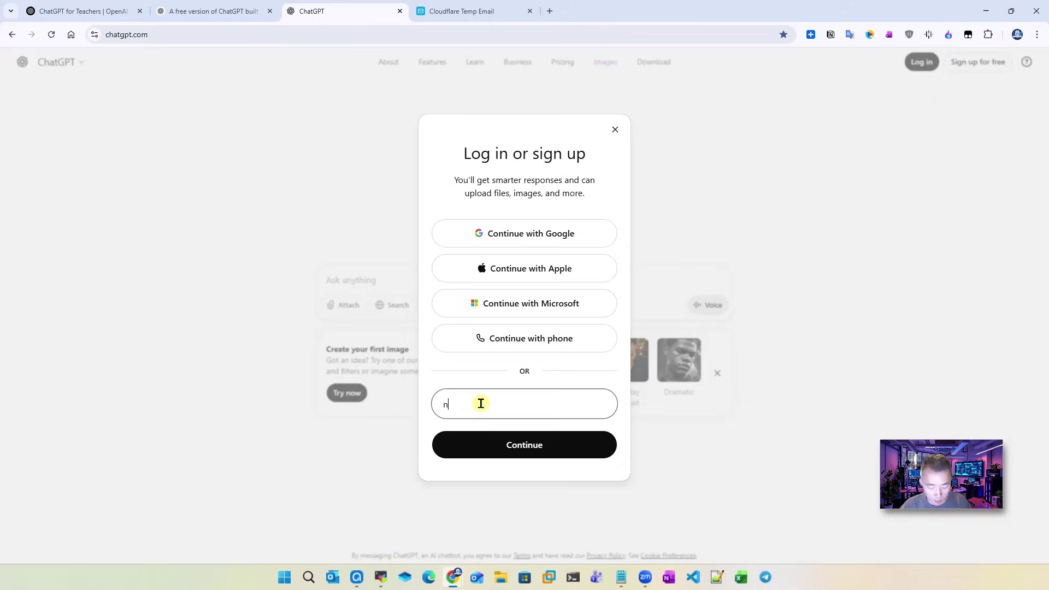
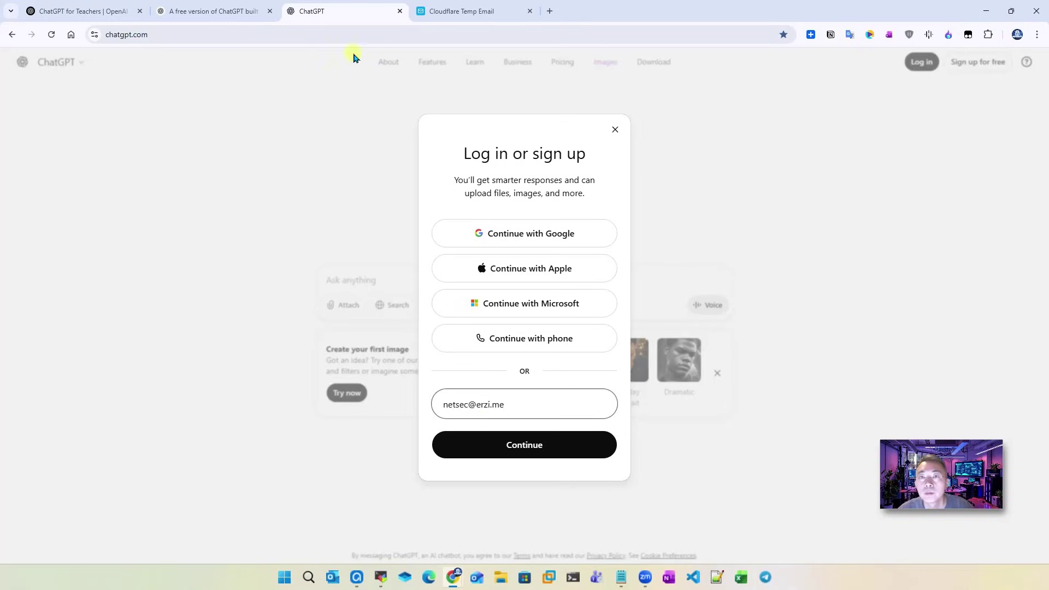
{"action": "left_click", "coordinate": [457, 21]}
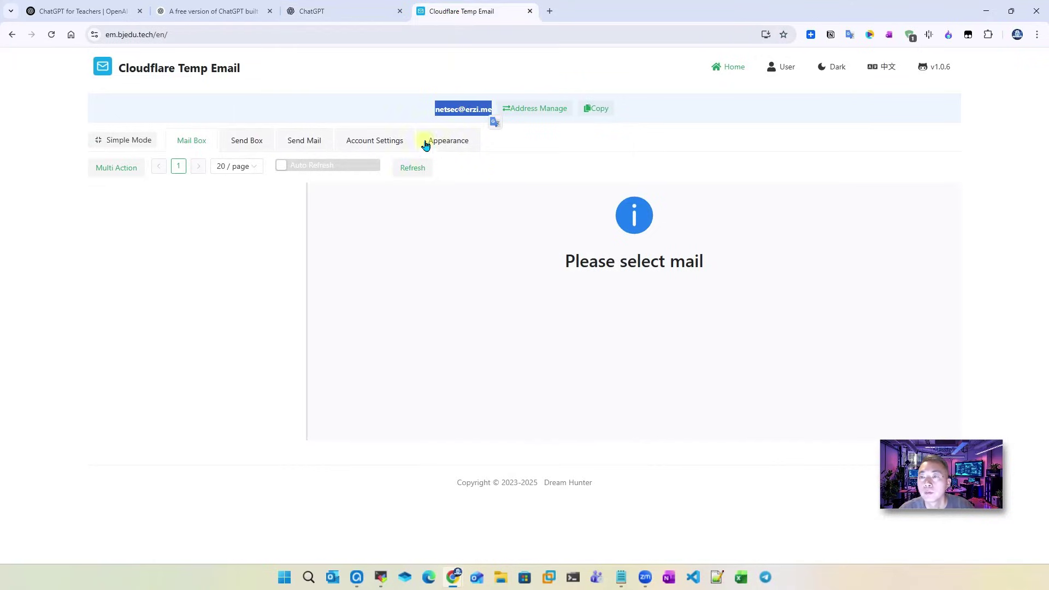
{"action": "left_click", "coordinate": [338, 21]}
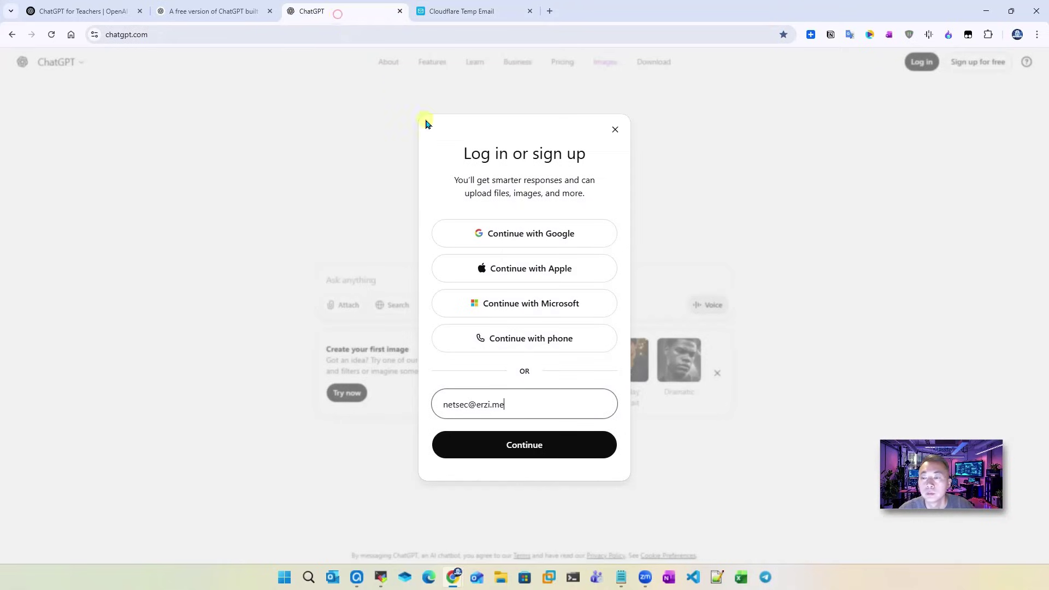
{"action": "left_click", "coordinate": [532, 407]}
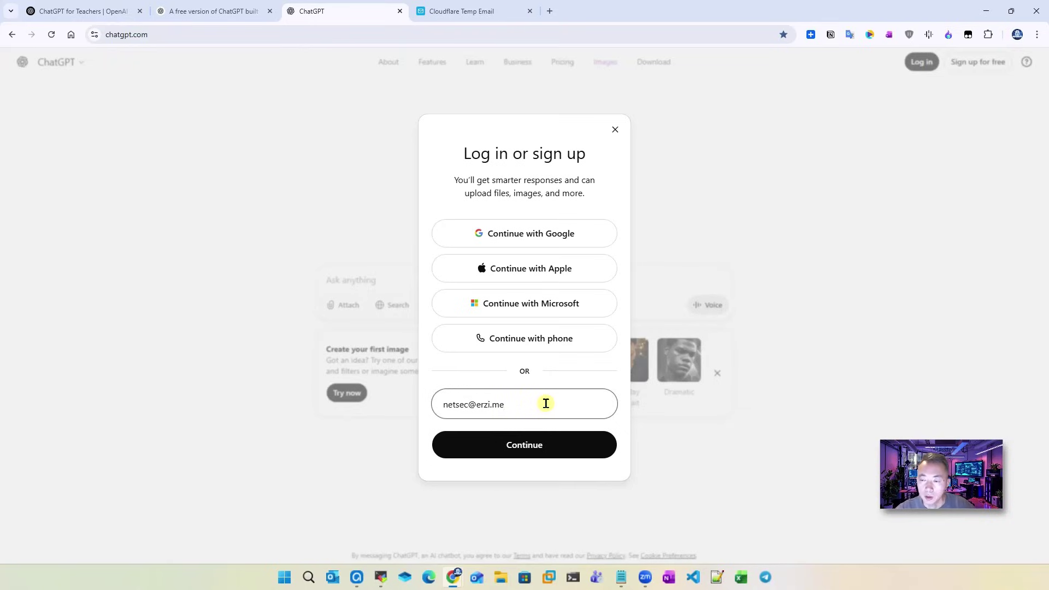
{"action": "left_click", "coordinate": [547, 445]}
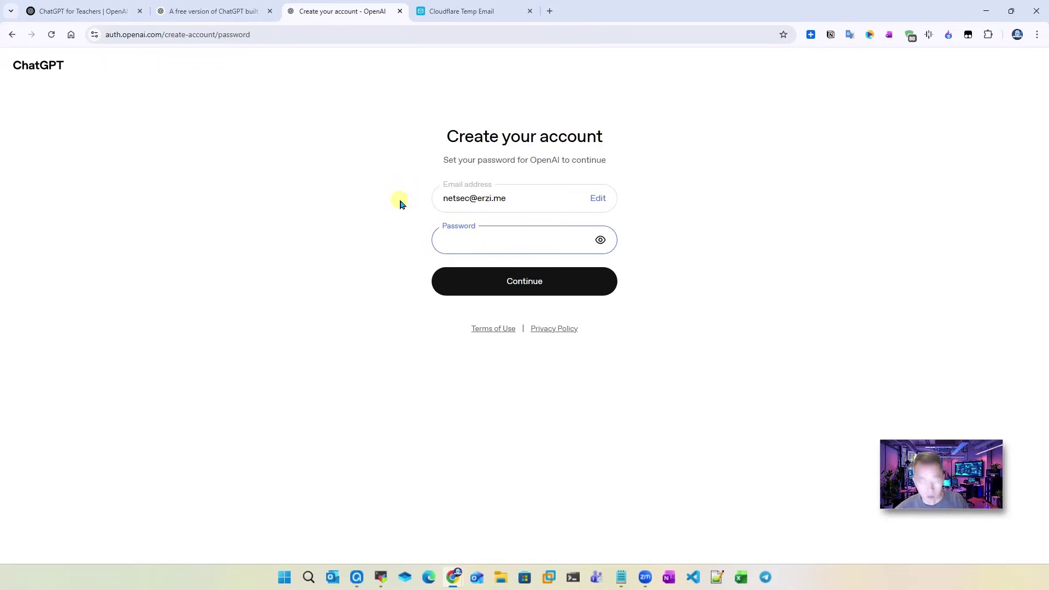
Step: Enter a 14-character account password and submit it
{"action": "type", "text": "••••••••••••••"}
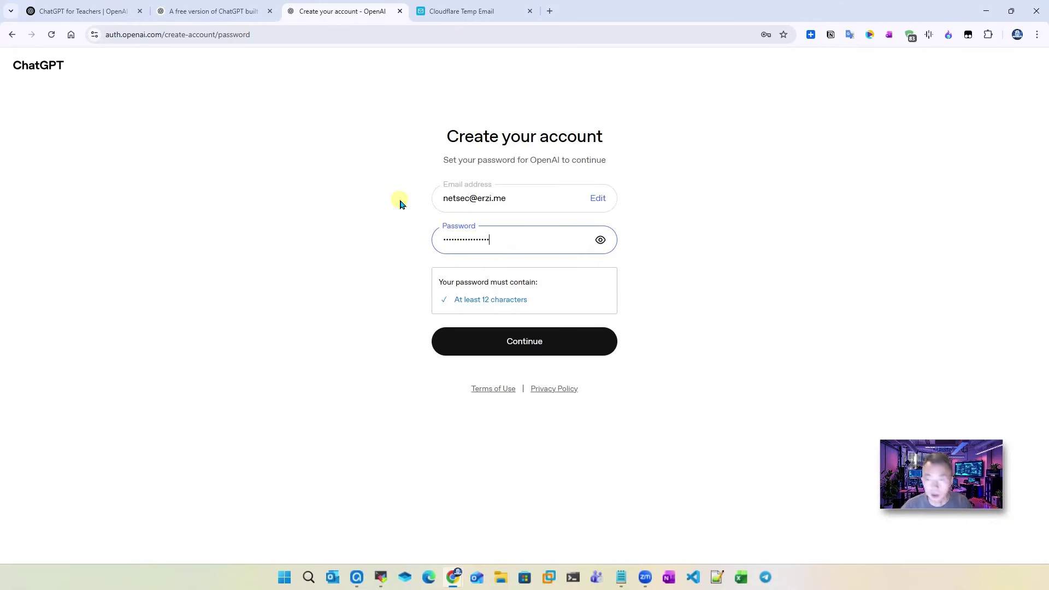
{"action": "left_click", "coordinate": [546, 299]}
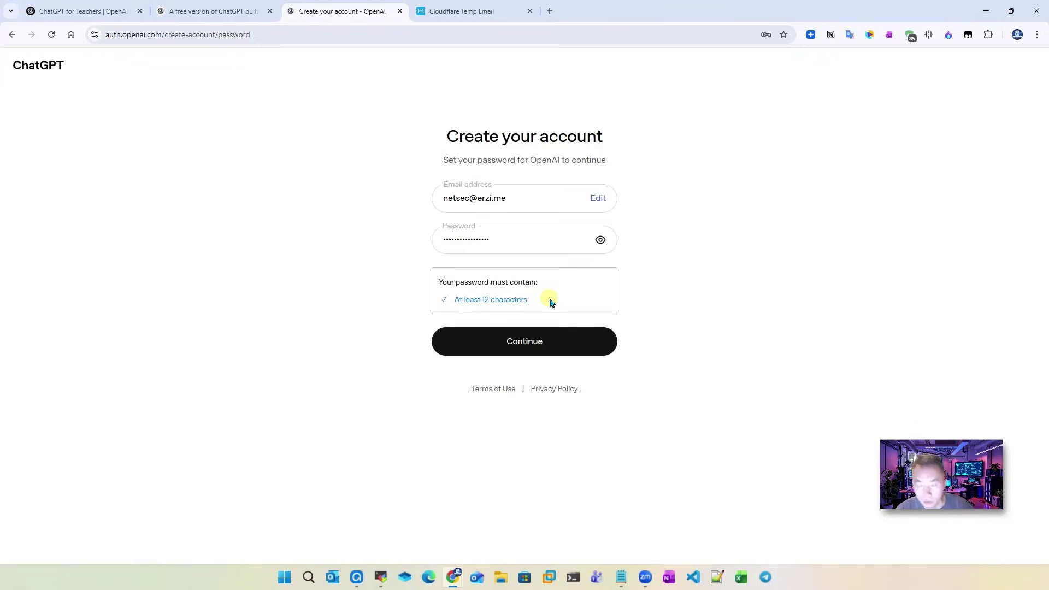
{"action": "left_click", "coordinate": [548, 338]}
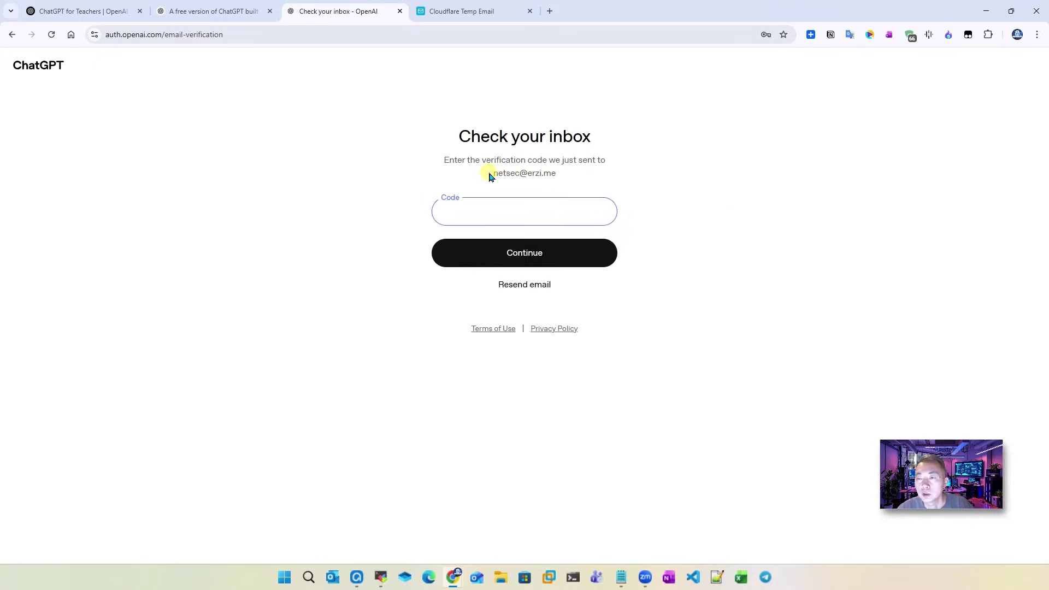
Step: Select the sign-up email on the Check your inbox page and return to the Cloudflare Temp Email tab
{"action": "left_click_drag", "start_coordinate": [489, 174], "coordinate": [583, 175]}
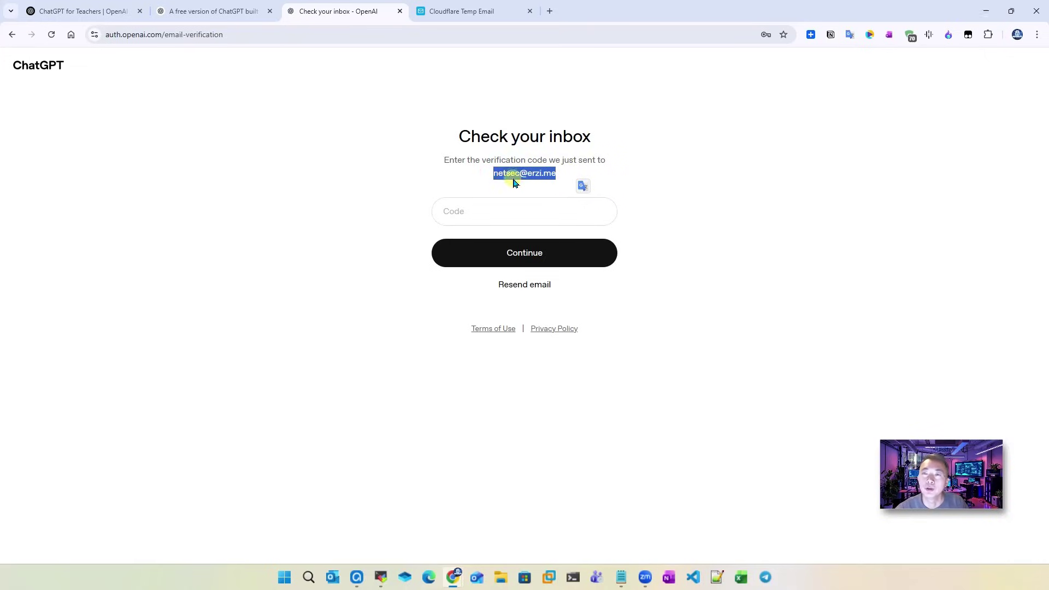
{"action": "left_click", "coordinate": [462, 11]}
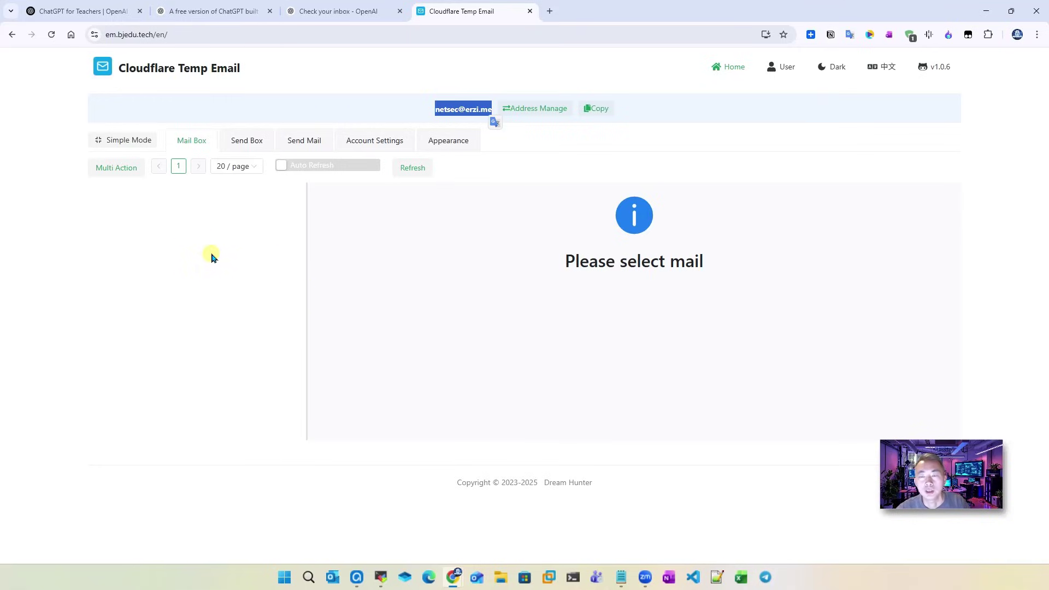
Step: Refresh the inbox, enable Auto Refresh, and select the verification code in OpenAI's email
{"action": "left_click", "coordinate": [412, 169]}
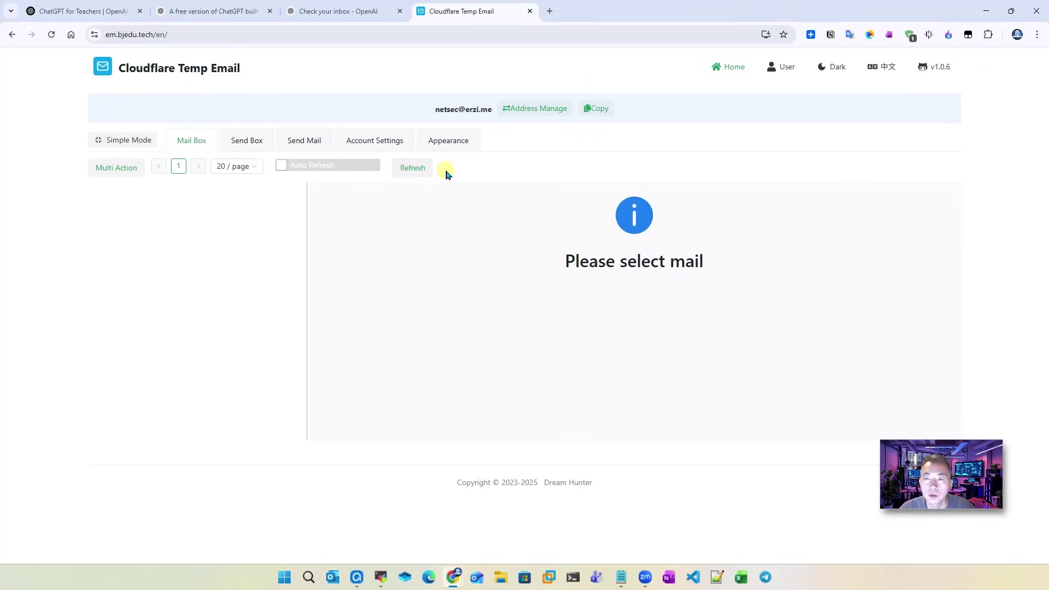
{"action": "left_click", "coordinate": [282, 165]}
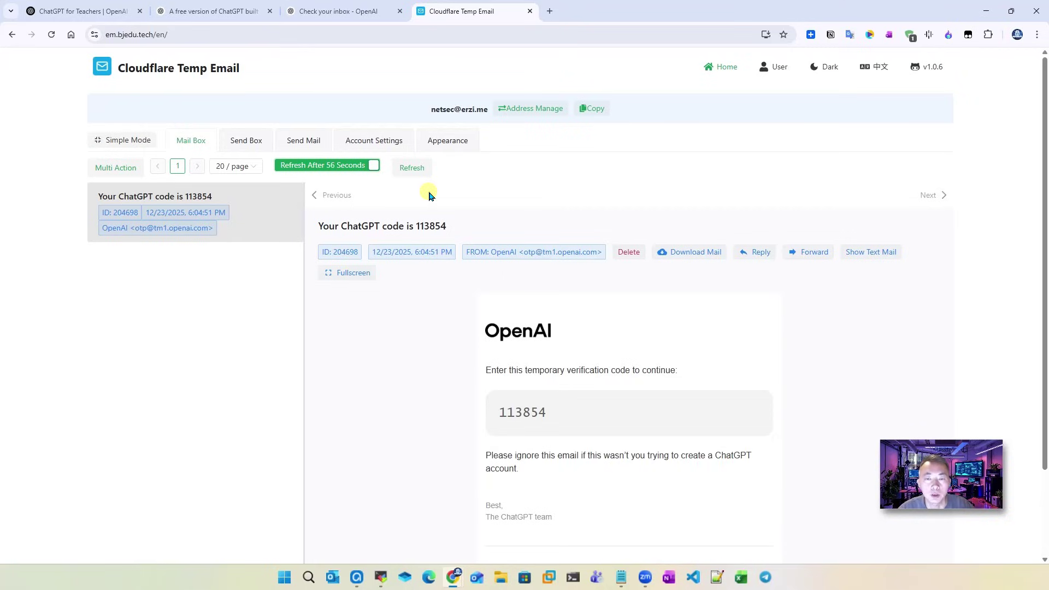
{"action": "left_click_drag", "start_coordinate": [560, 410], "coordinate": [498, 411]}
{"action": "key", "text": "ctrl+c"}
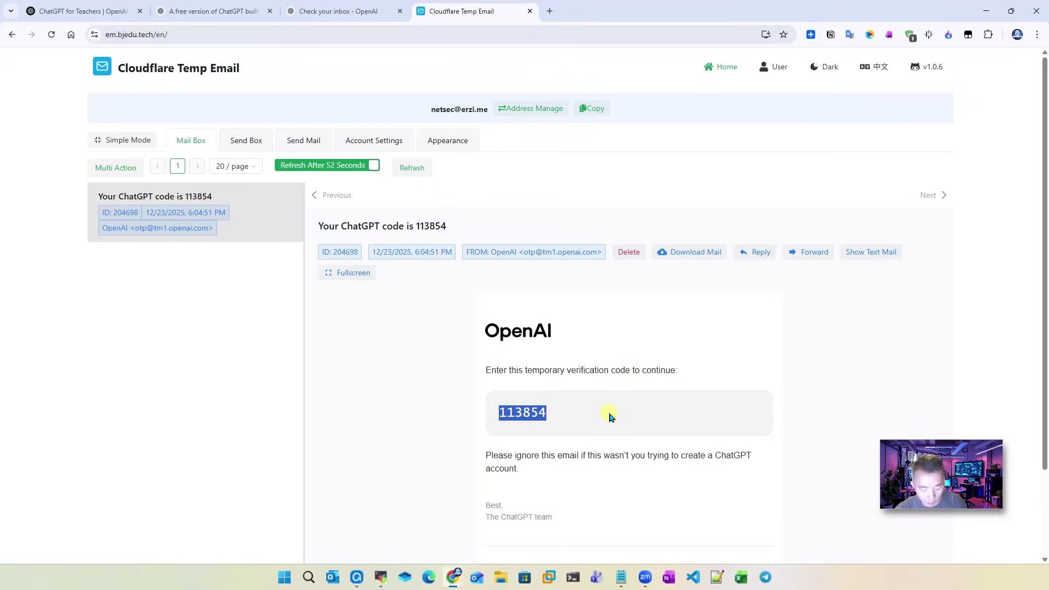
Step: Paste the emailed verification code on the OpenAI page and submit it
{"action": "left_click", "coordinate": [339, 11]}
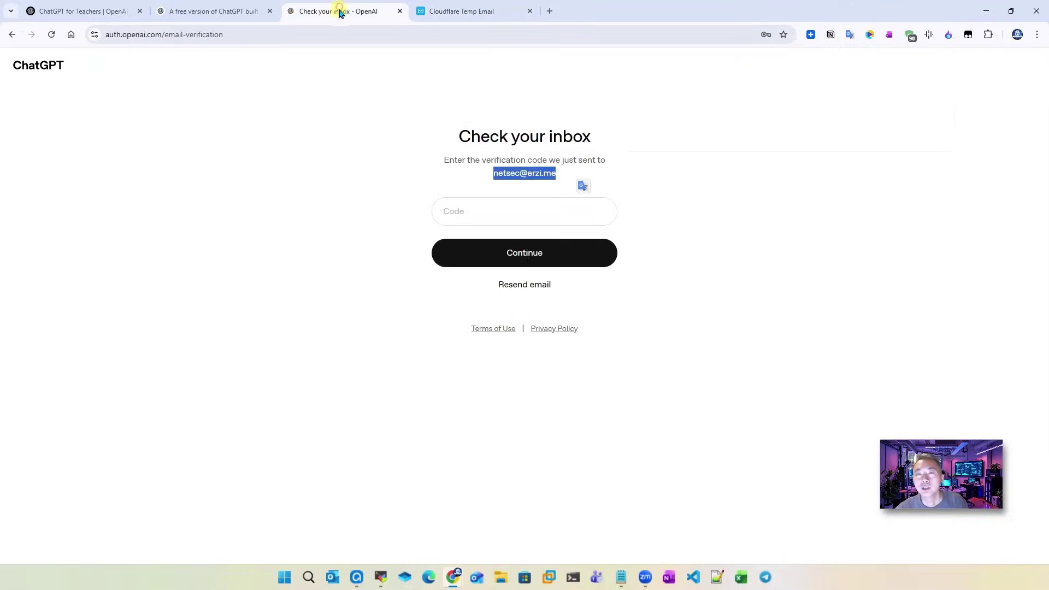
{"action": "left_click", "coordinate": [461, 212]}
{"action": "key", "text": "ctrl+v"}
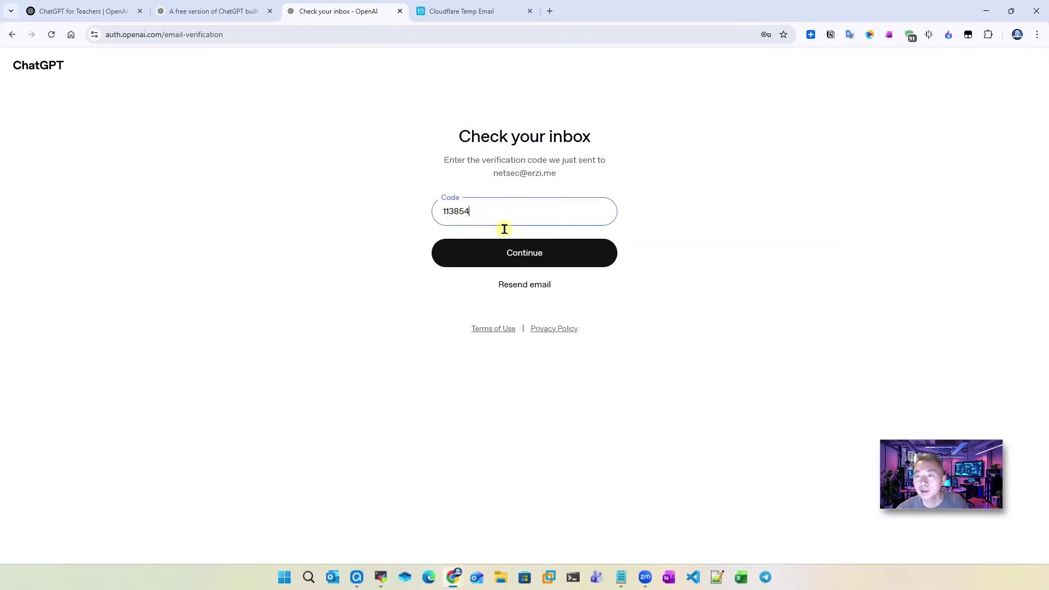
{"action": "left_click", "coordinate": [508, 244]}
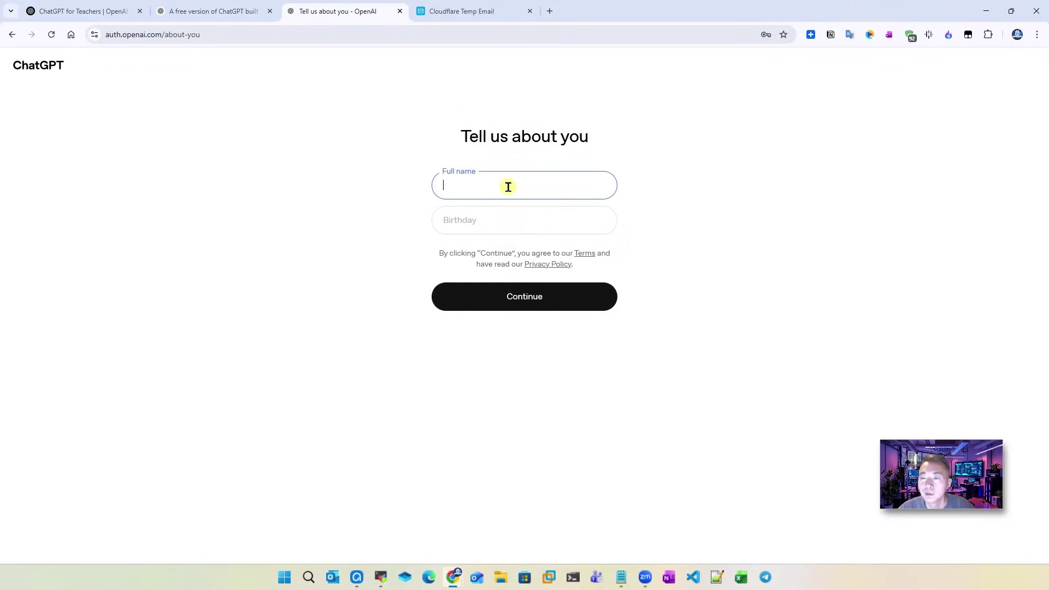
Step: Fill in a full name and the birthday 01/01/1999, then submit the form
{"action": "left_click", "coordinate": [511, 186]}
{"action": "type", "text": "Net "}
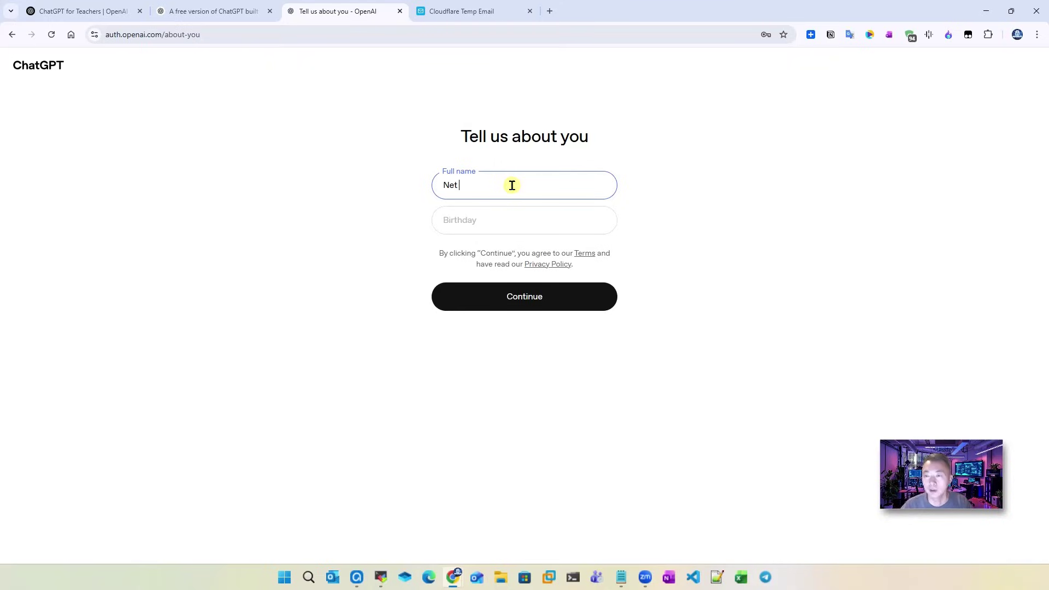
{"action": "type", "text": "Sec"}
{"action": "key", "text": "Tab"}
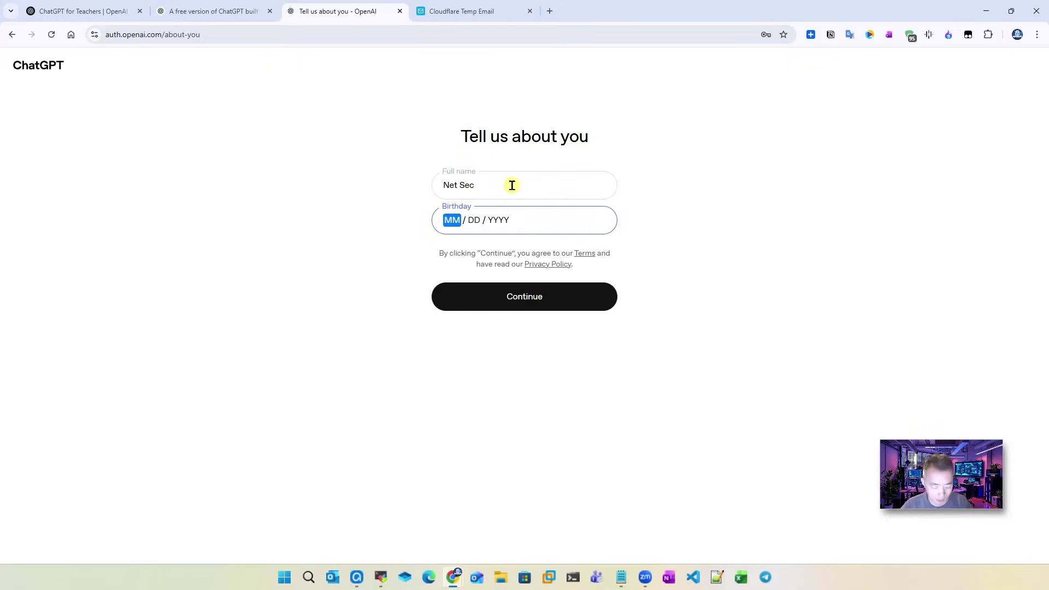
{"action": "type", "text": "01/01/1999"}
{"action": "left_click", "coordinate": [577, 291]}
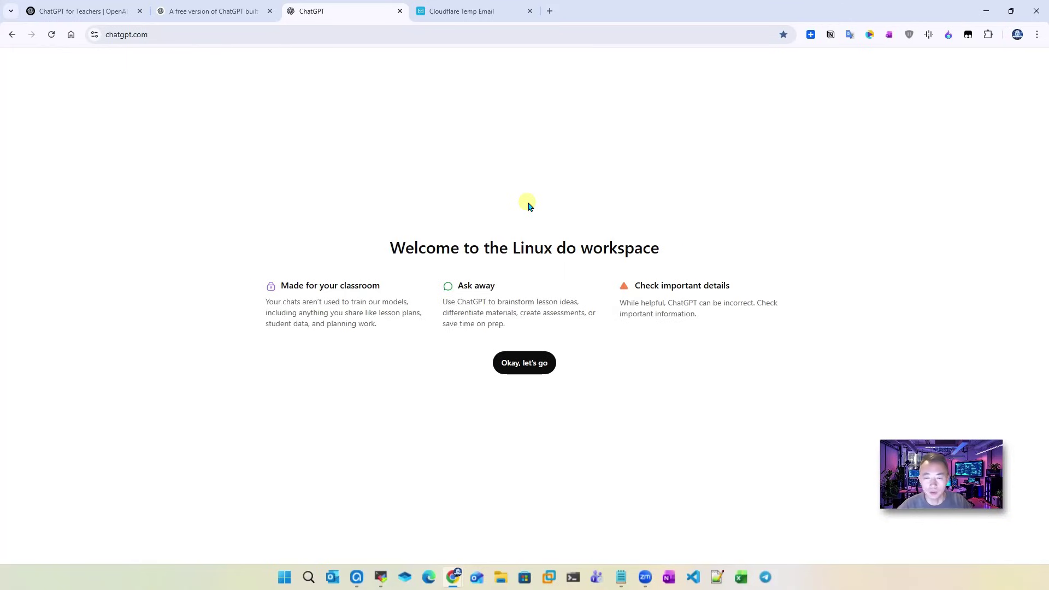
Step: Accept the workspace welcome, skip the primary-role choice, and skip the lesson-planning tour
{"action": "left_click", "coordinate": [494, 10]}
{"action": "left_click", "coordinate": [344, 6]}
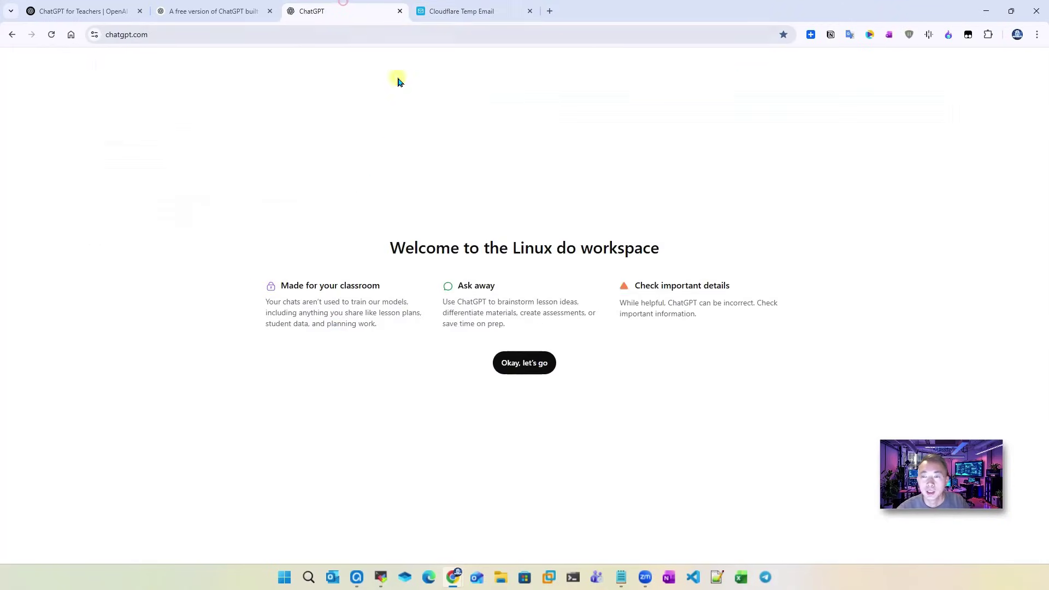
{"action": "left_click", "coordinate": [543, 366]}
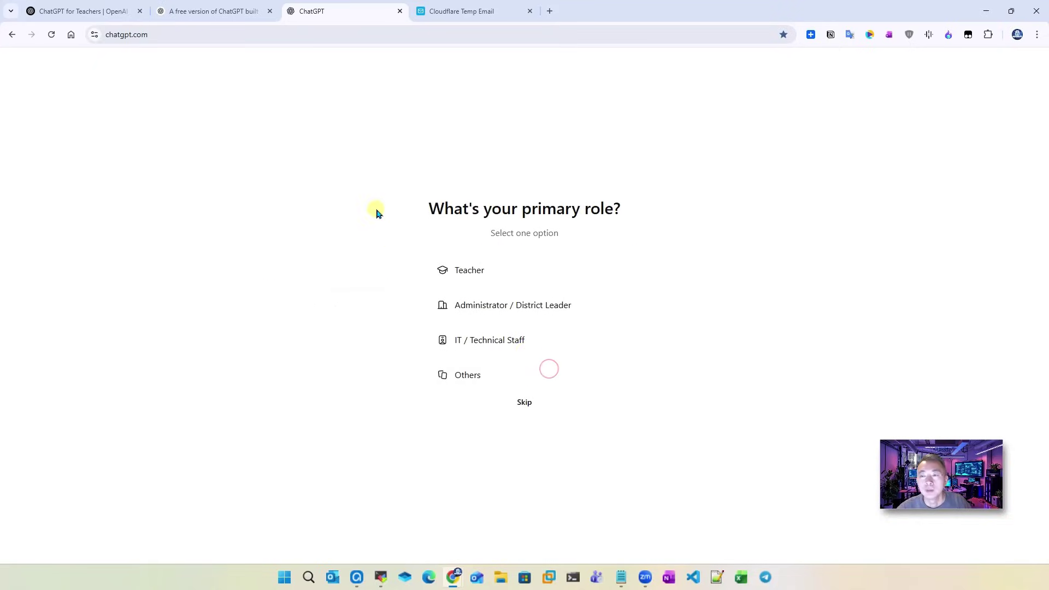
{"action": "left_click", "coordinate": [534, 404]}
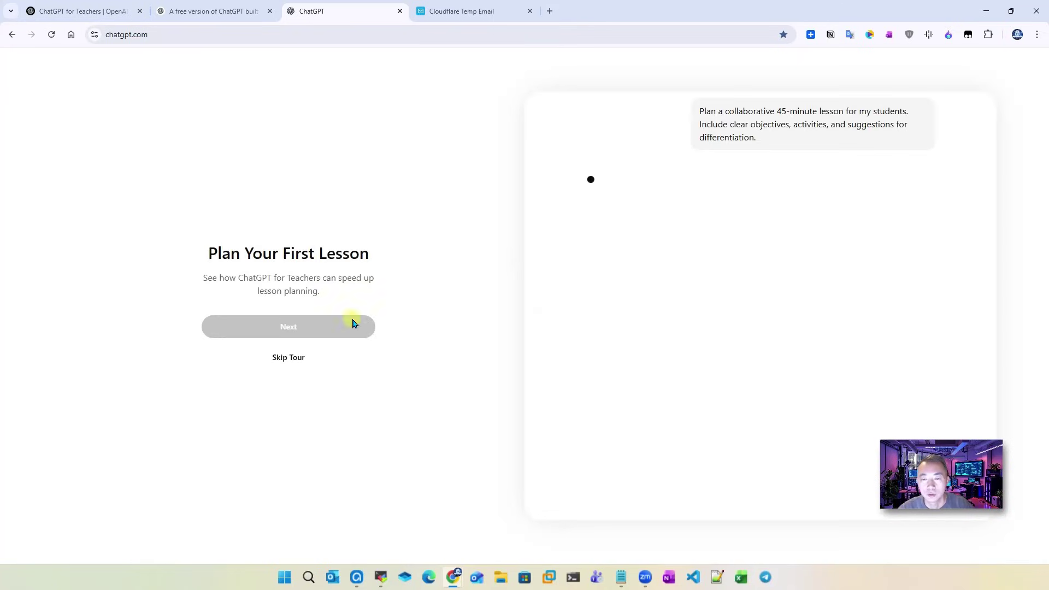
{"action": "left_click", "coordinate": [298, 363]}
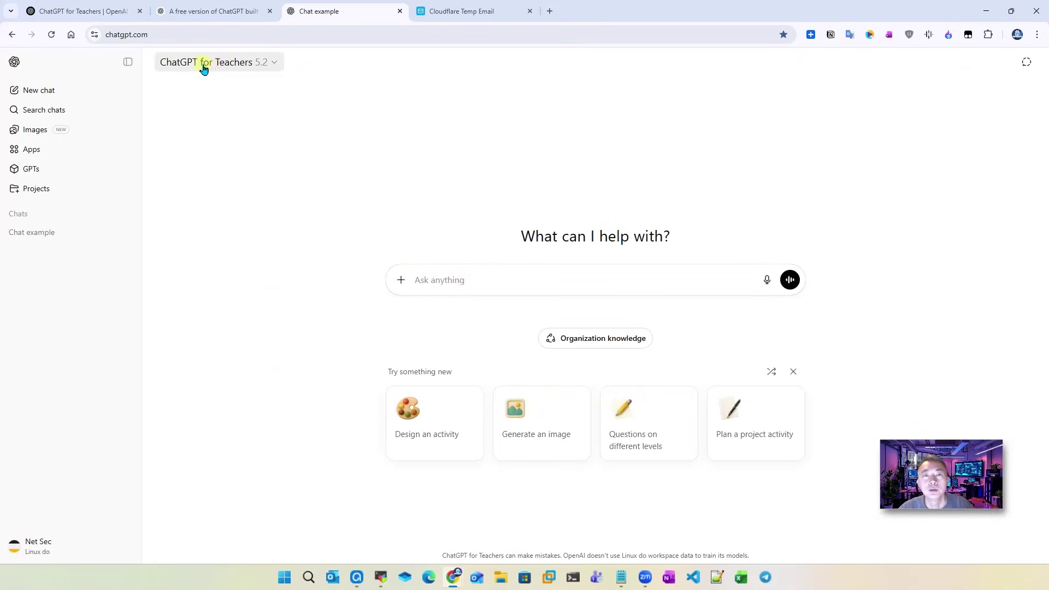
{"action": "left_click", "coordinate": [274, 67]}
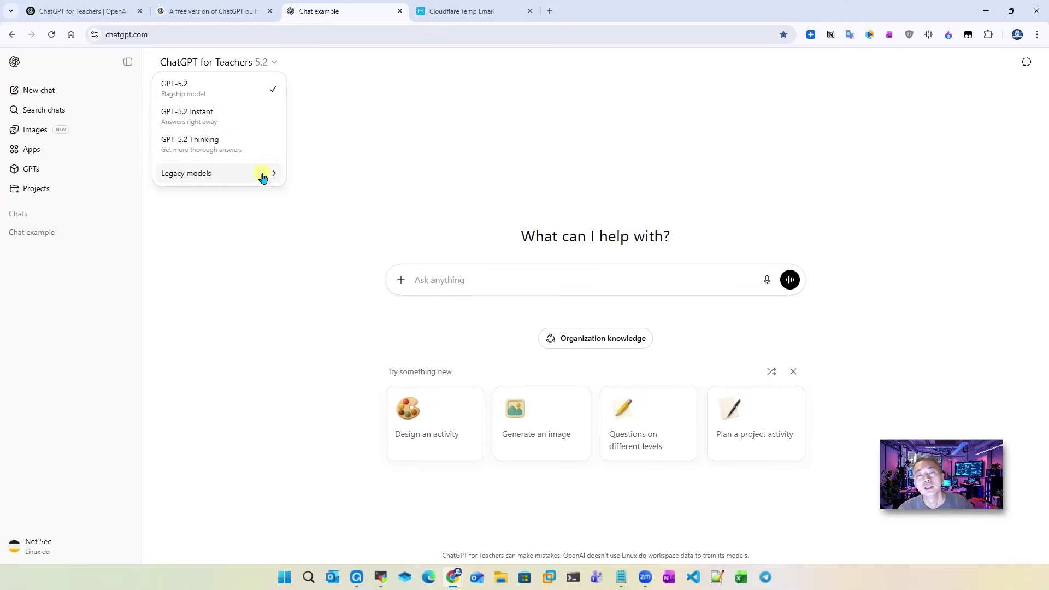
{"action": "mouse_move", "coordinate": [264, 176]}
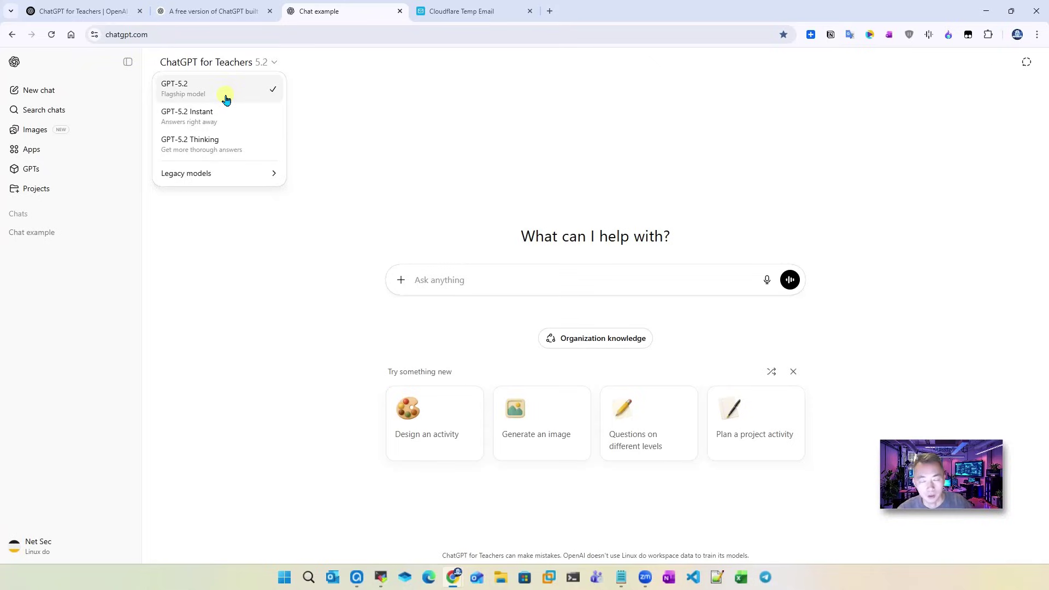
{"action": "left_click", "coordinate": [454, 129]}
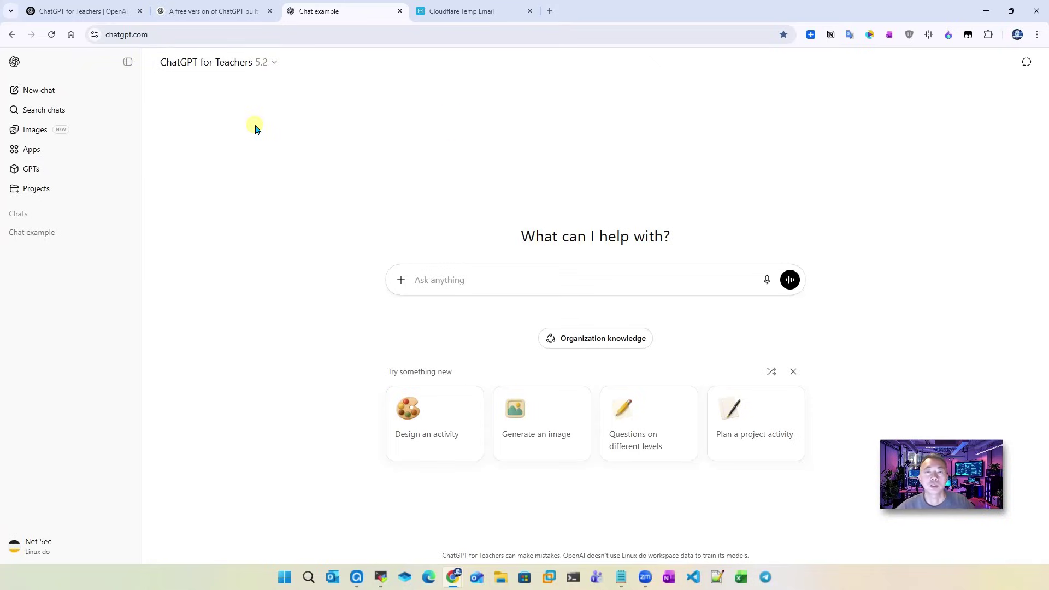
Step: Scroll the Teachers help article to 'What features are included?' and highlight the GPT-5.1 feature list
{"action": "left_click", "coordinate": [88, 9]}
{"action": "scroll", "coordinate": [437, 328], "scroll_direction": "down", "scroll_amount": 7}
{"action": "scroll", "coordinate": [438, 329], "scroll_direction": "down", "scroll_amount": 15}
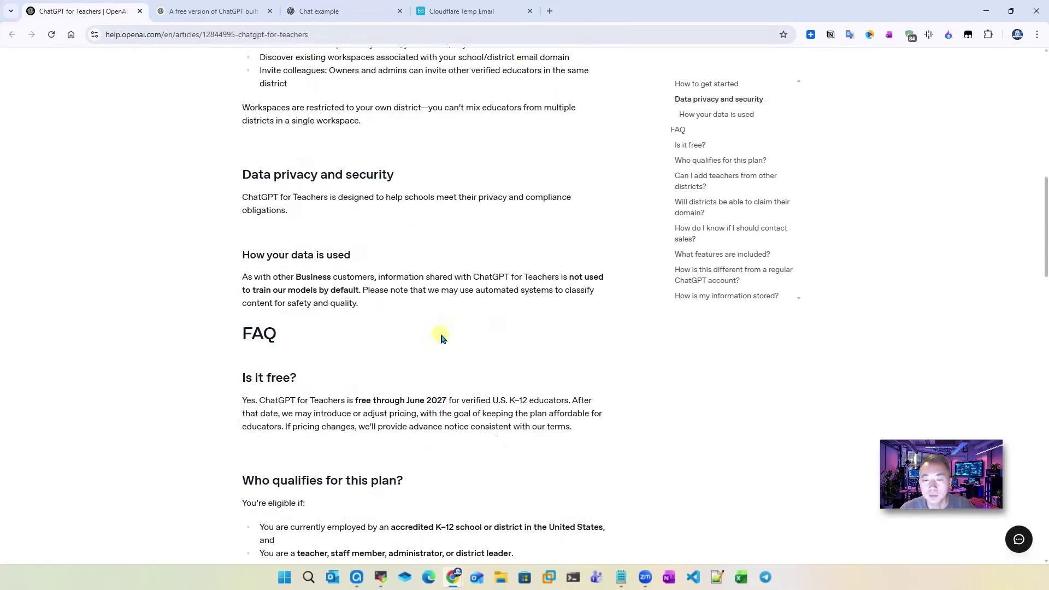
{"action": "left_click_drag", "start_coordinate": [228, 244], "coordinate": [534, 360]}
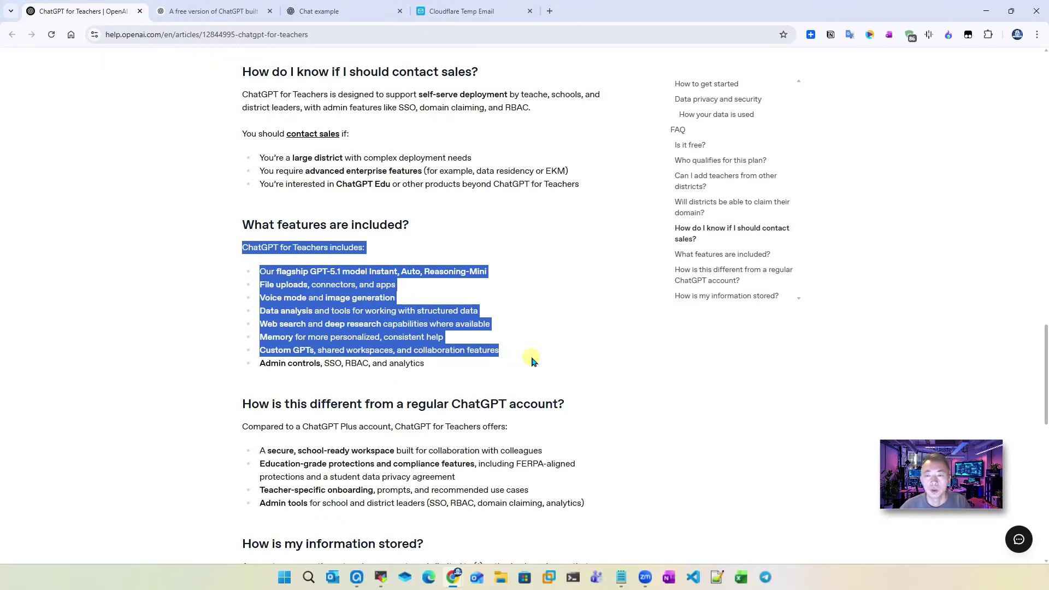
{"action": "left_click", "coordinate": [403, 297]}
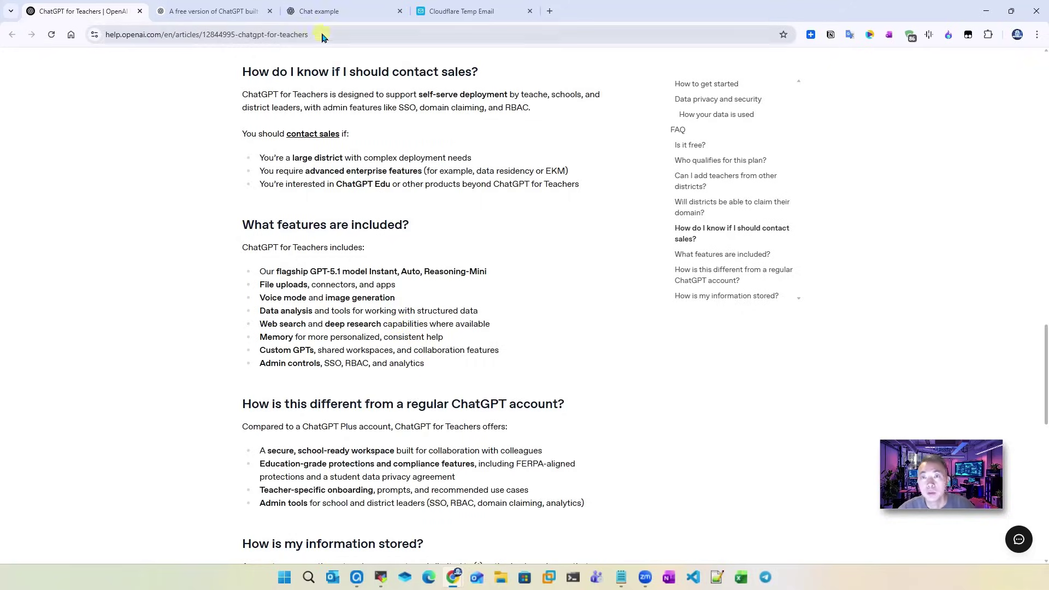
Step: Pass through the ChatGPT workspace tab and return to the Cloudflare Temp Email mailbox
{"action": "left_click", "coordinate": [334, 17]}
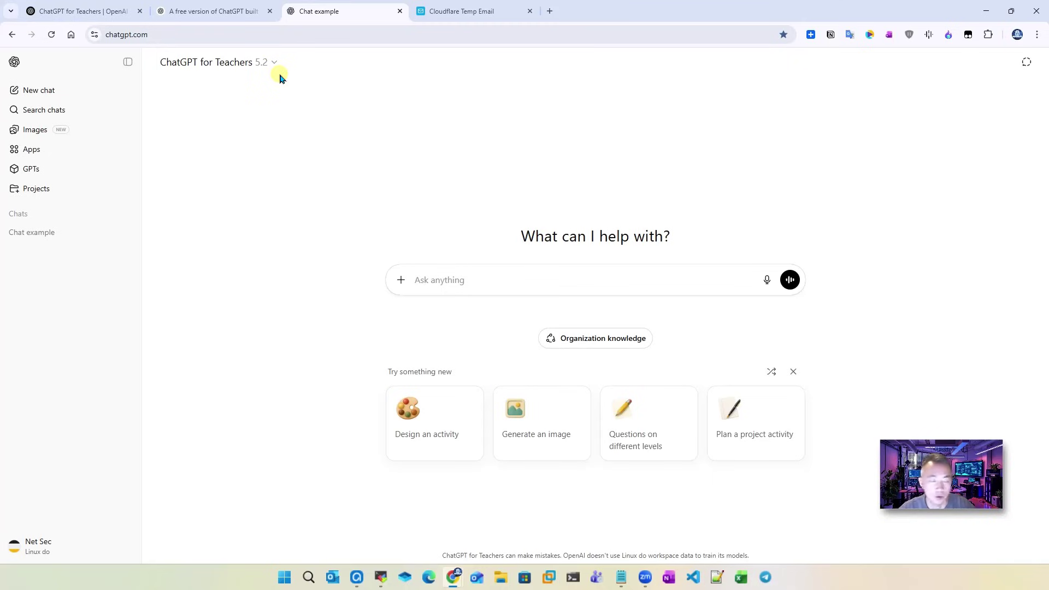
{"action": "left_click", "coordinate": [470, 16]}
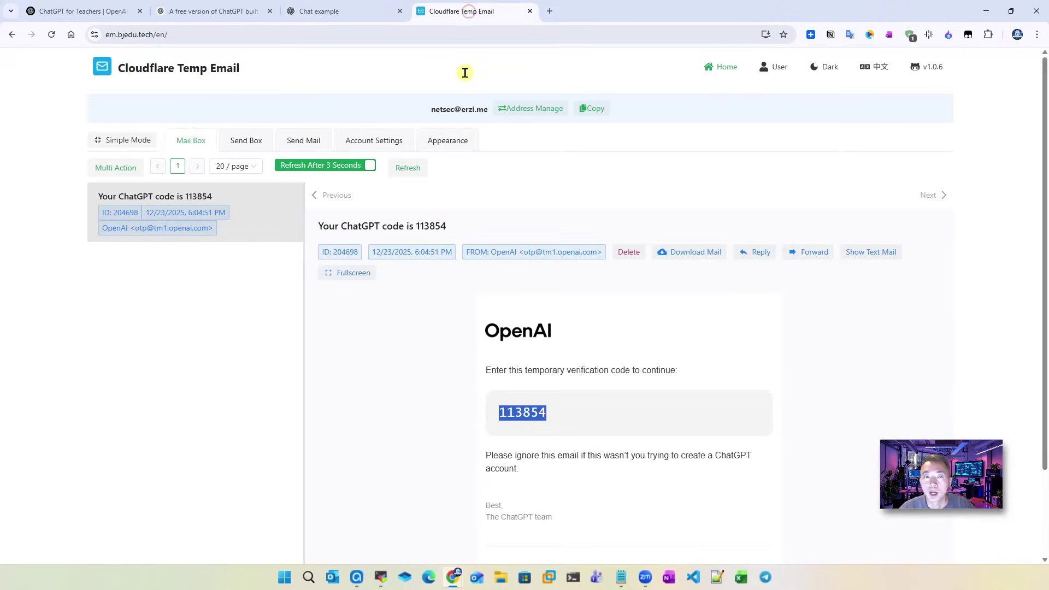